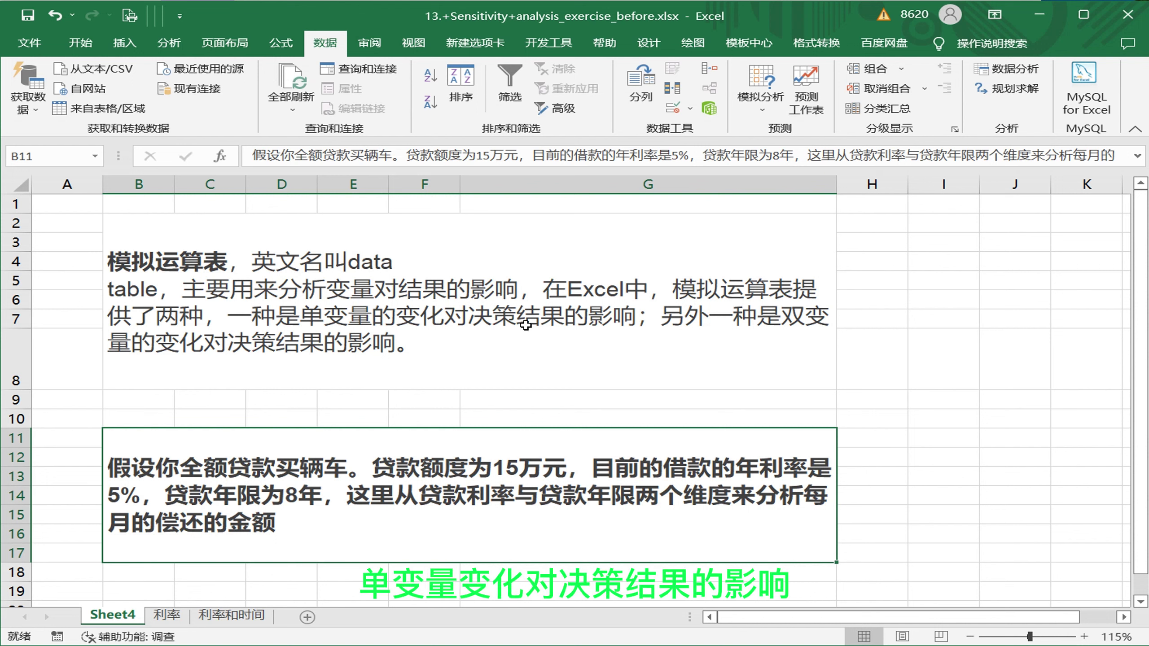
Switch to the 利率 sheet and select cell C4 beside the 每月偿还 label
left_click(171, 623)
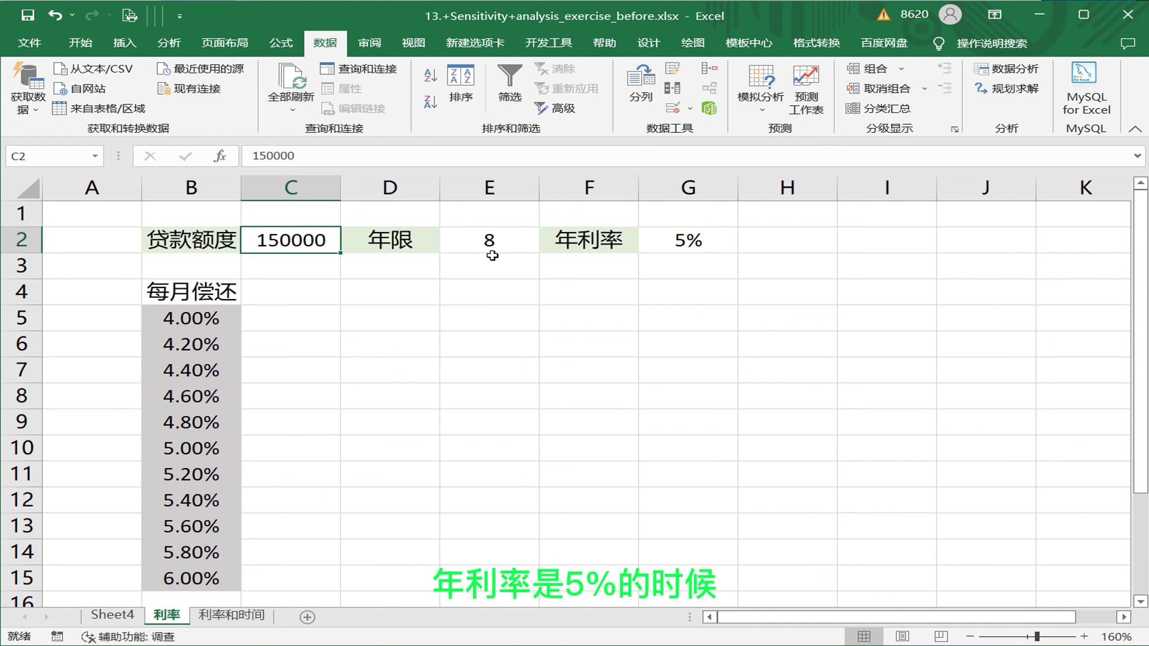
left_click(224, 297)
left_click(275, 296)
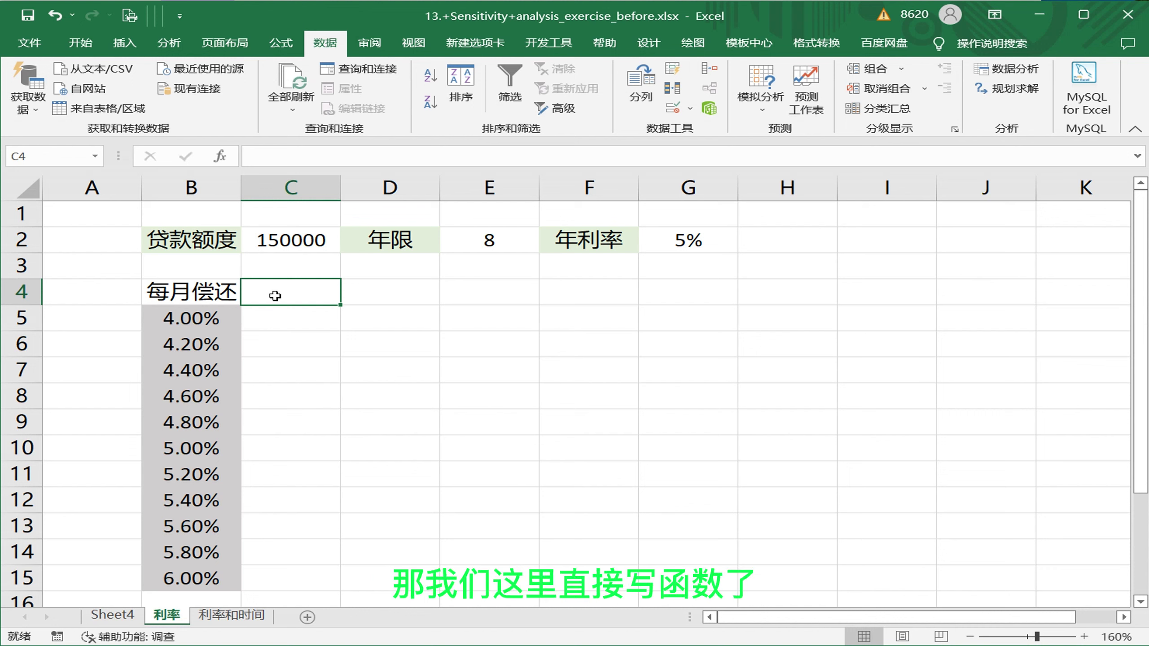
Enter =PMT(G2/12,E2*12,C2) in C4, giving a monthly repayment of -1,898.99
type("=pmt(")
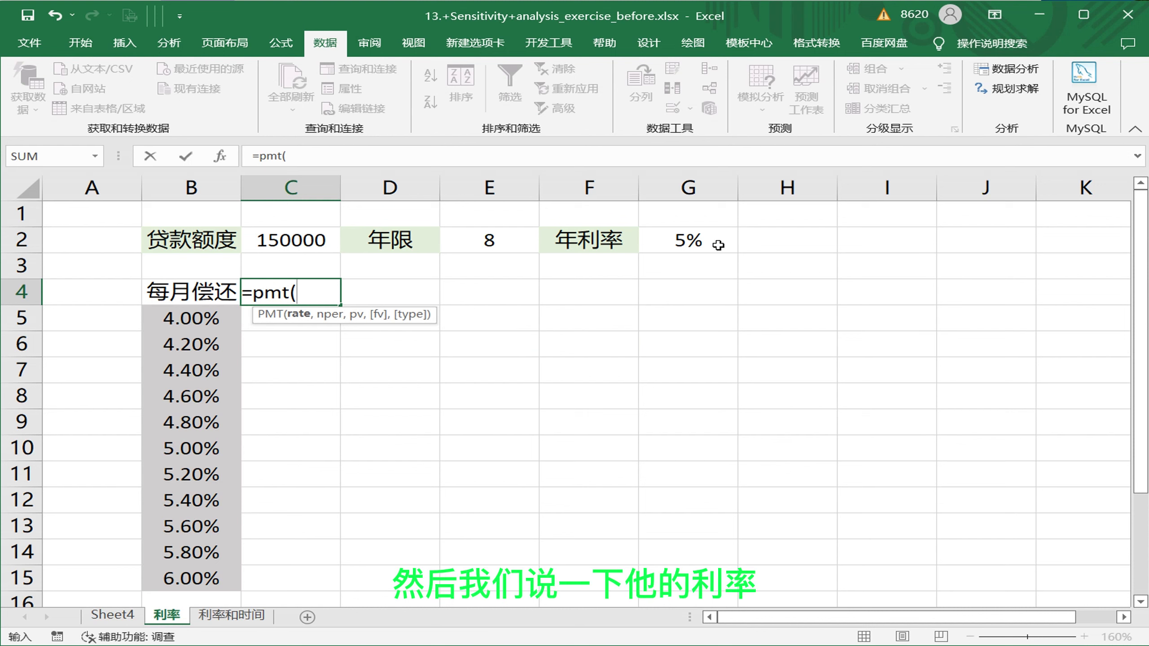
left_click(696, 247)
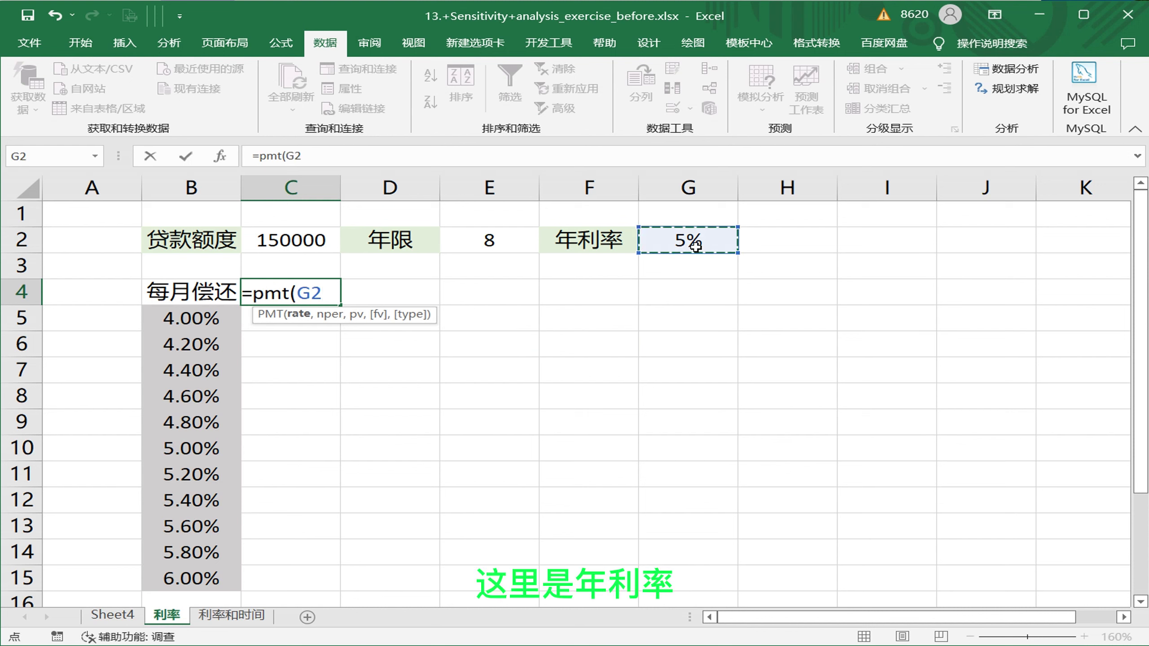
type("/12")
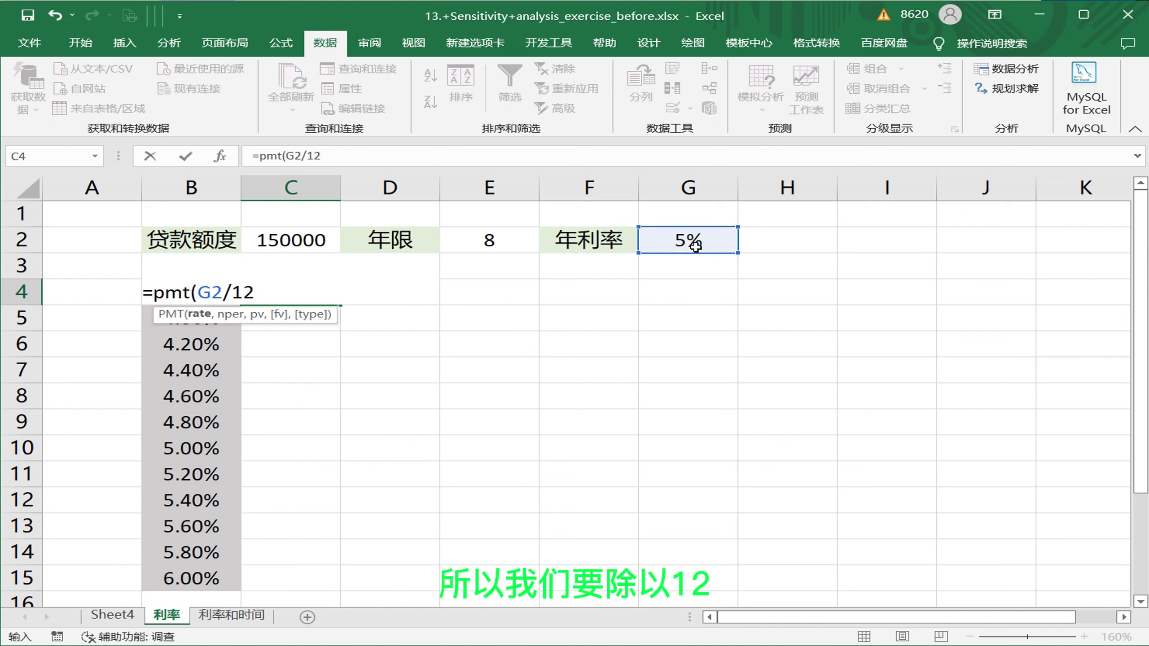
type(",")
left_click(477, 242)
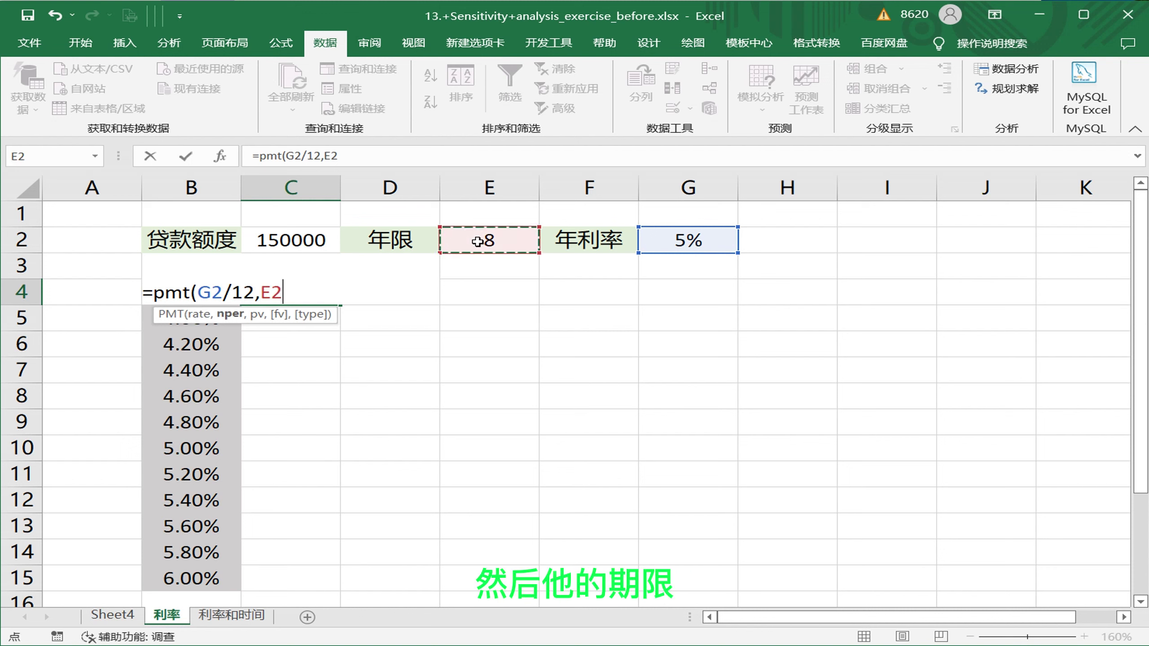
type("*")
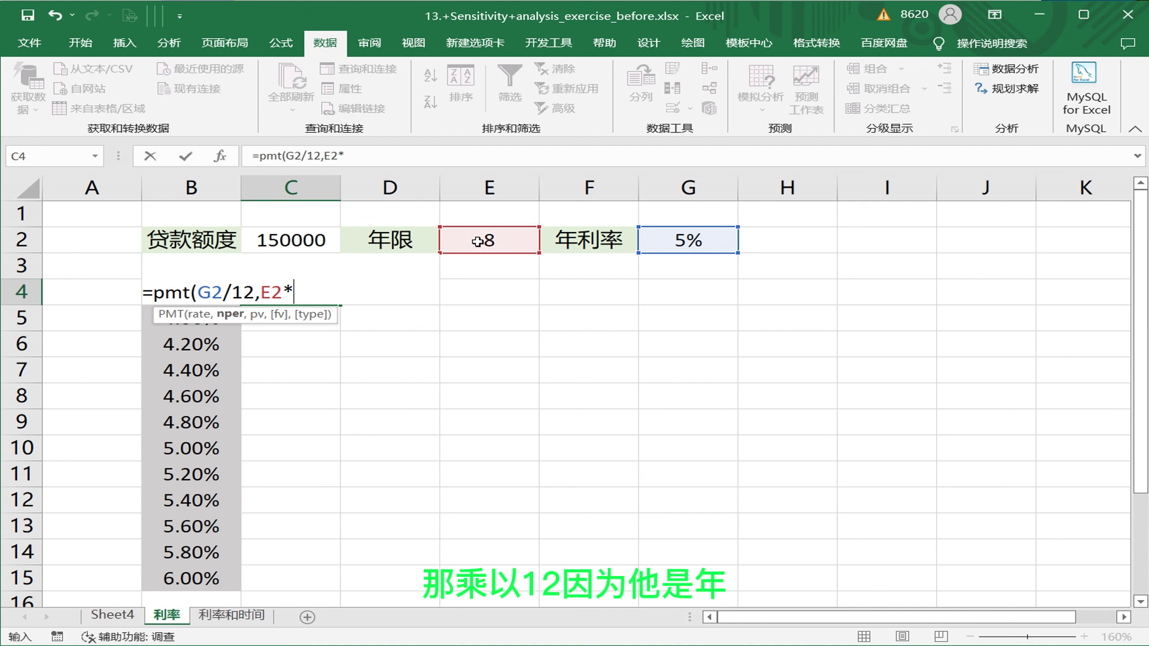
type("12,")
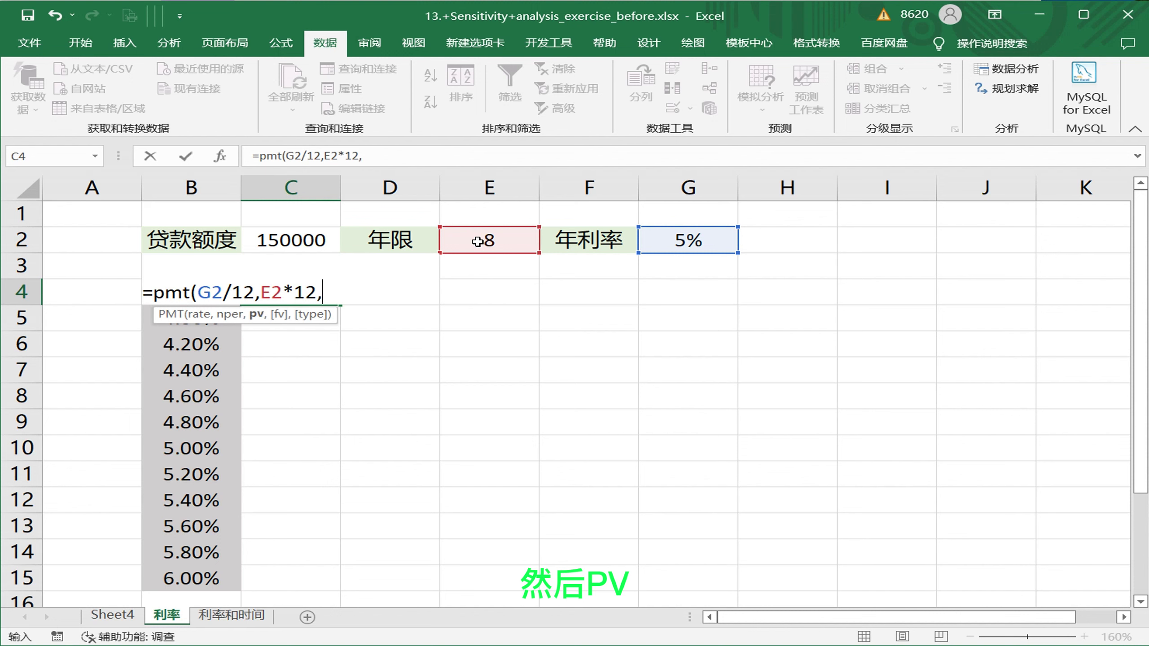
left_click(291, 240)
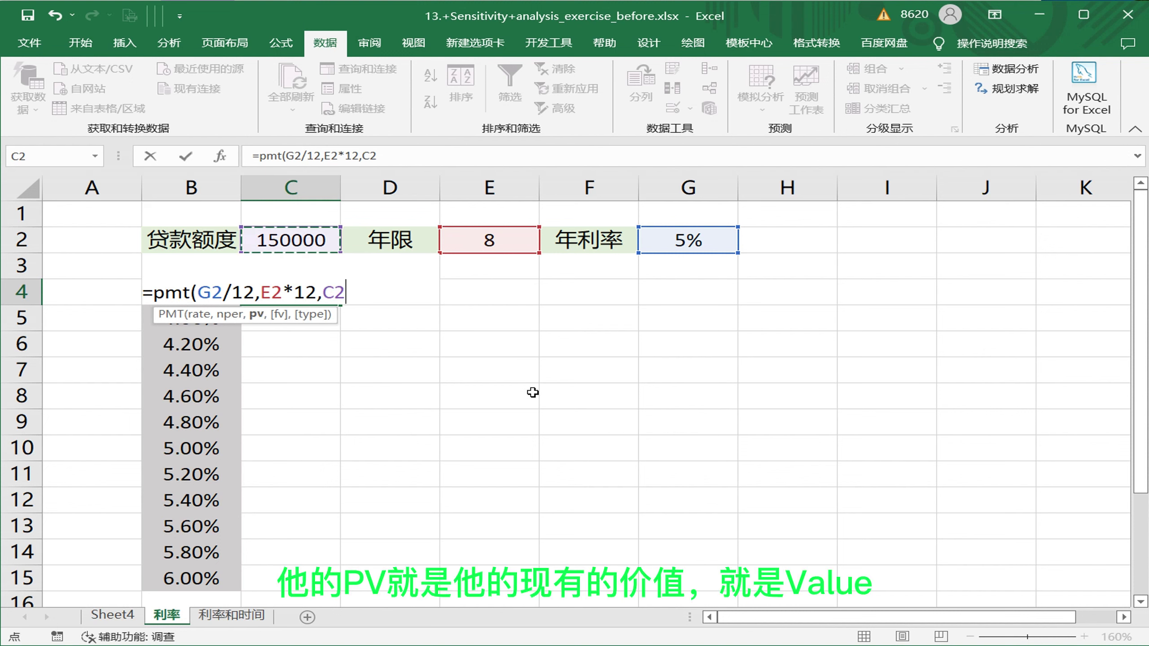
type(")")
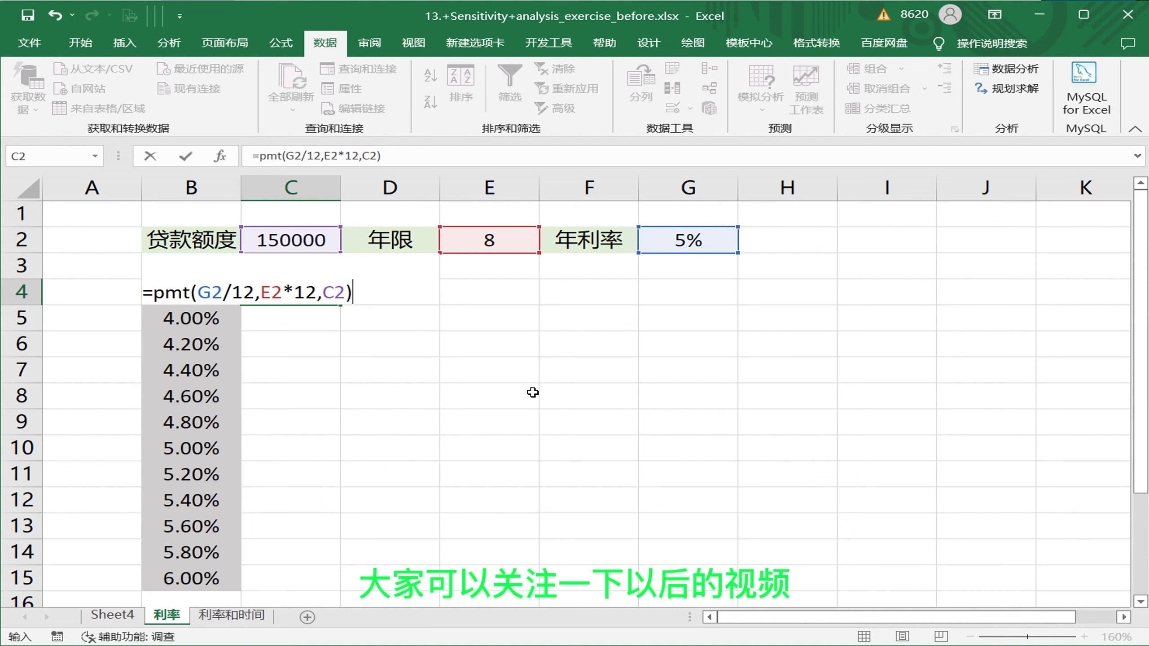
key("Return")
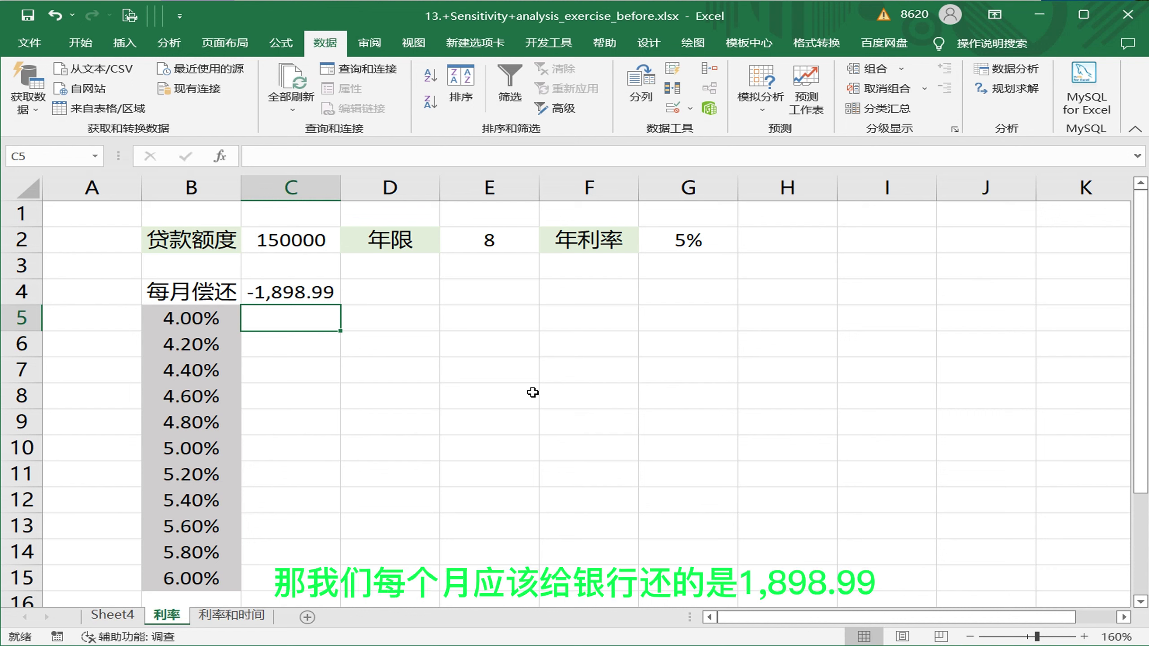
Inspect the 4%–6% rates in B5:B15 and the empty repayment cells C5:C15
key("Left")
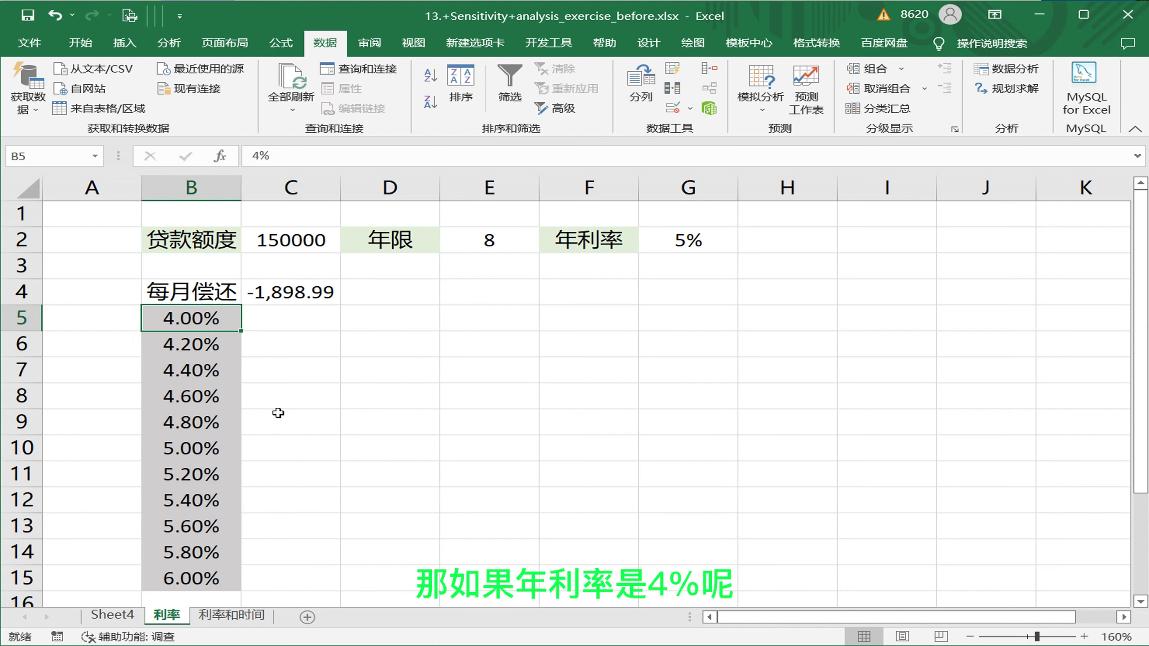
left_click(189, 585)
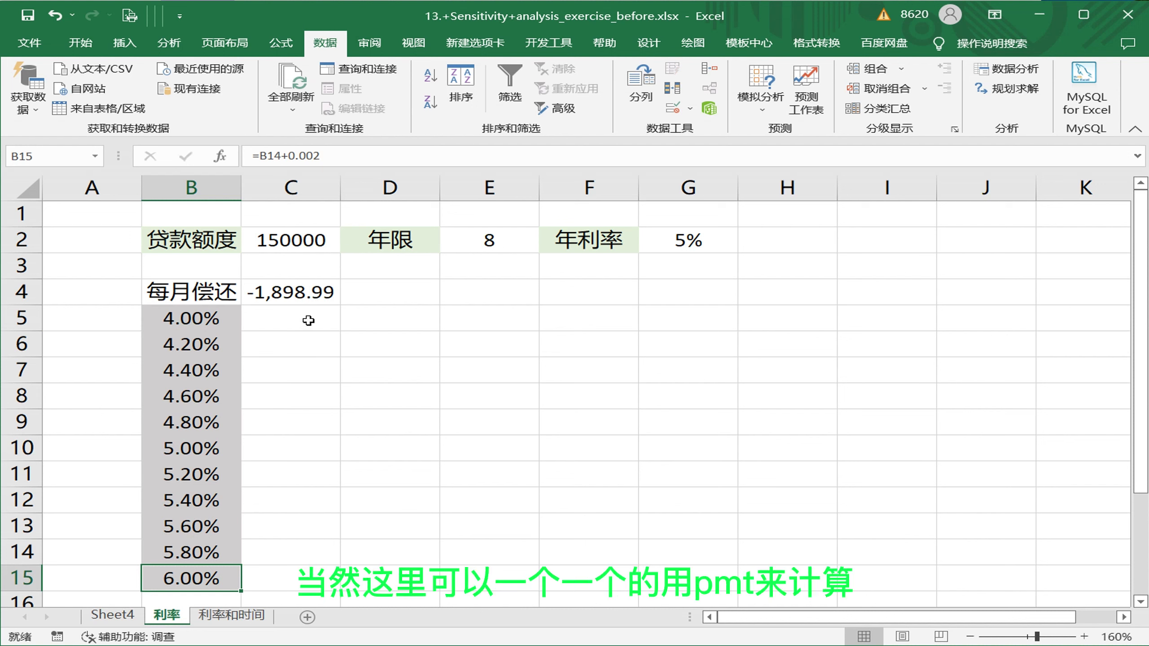
left_click_drag(312, 323, 297, 577)
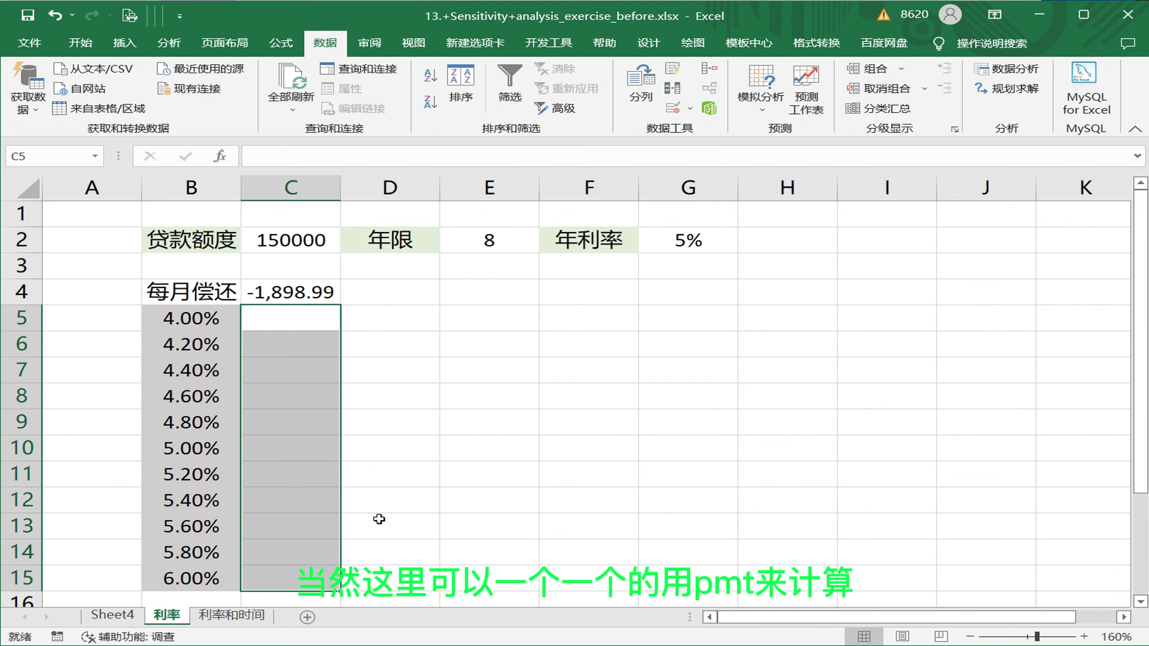
left_click(477, 448)
Glance at Sheet4, then return to 利率 and select B4:C15 as the data table range
left_click(114, 618)
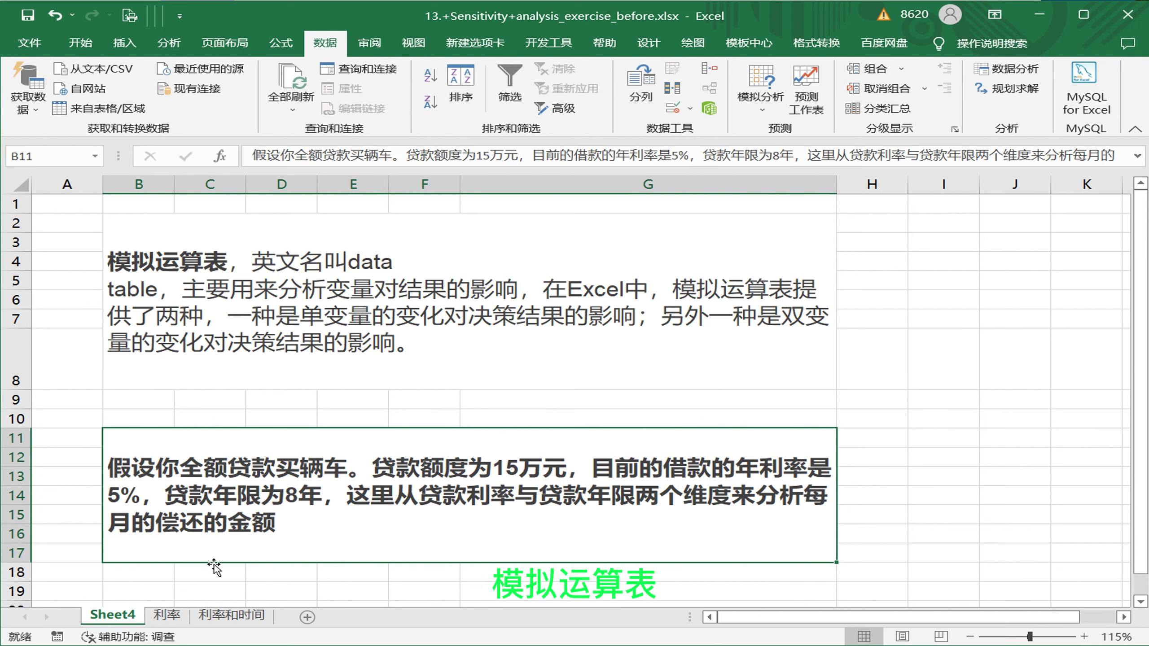
left_click(167, 614)
left_click(530, 382)
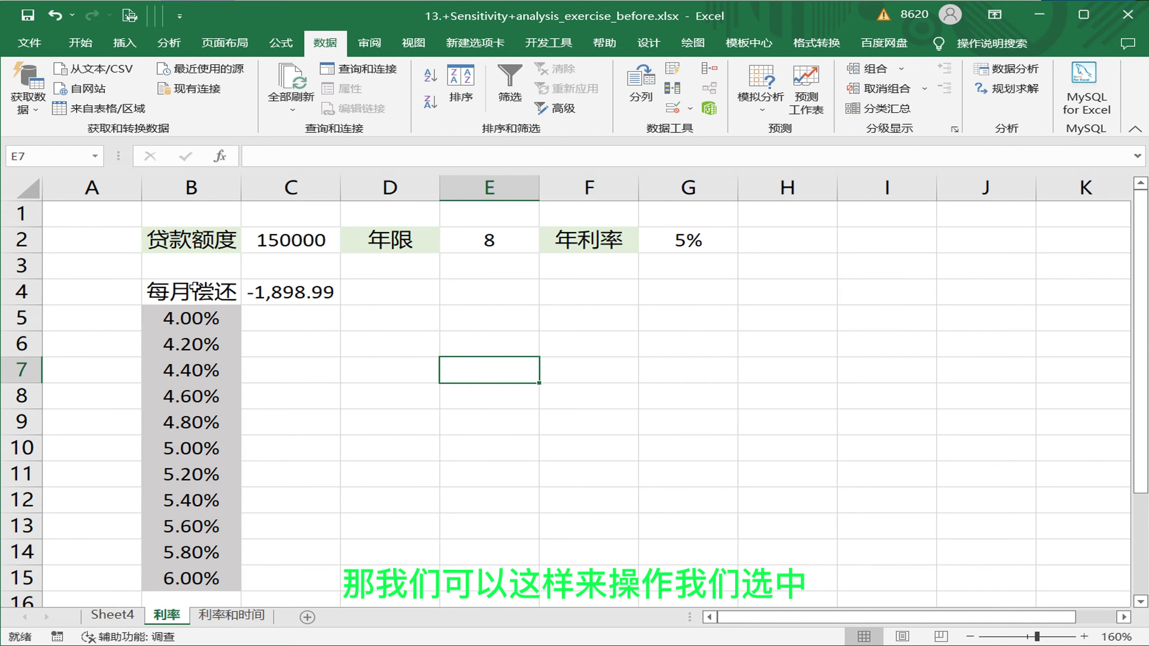
left_click_drag(190, 292, 306, 575)
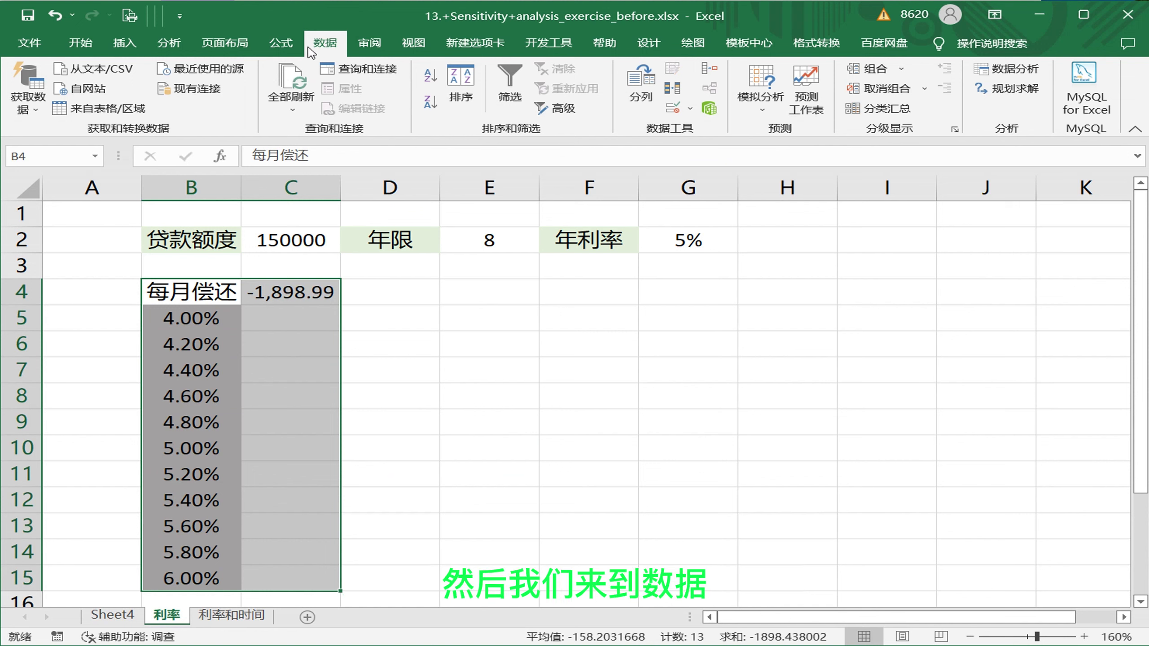
Build a Data Table with column input cell $G$2, filling C5:C15 with -1,828.39 to -1,971.21
left_click(764, 113)
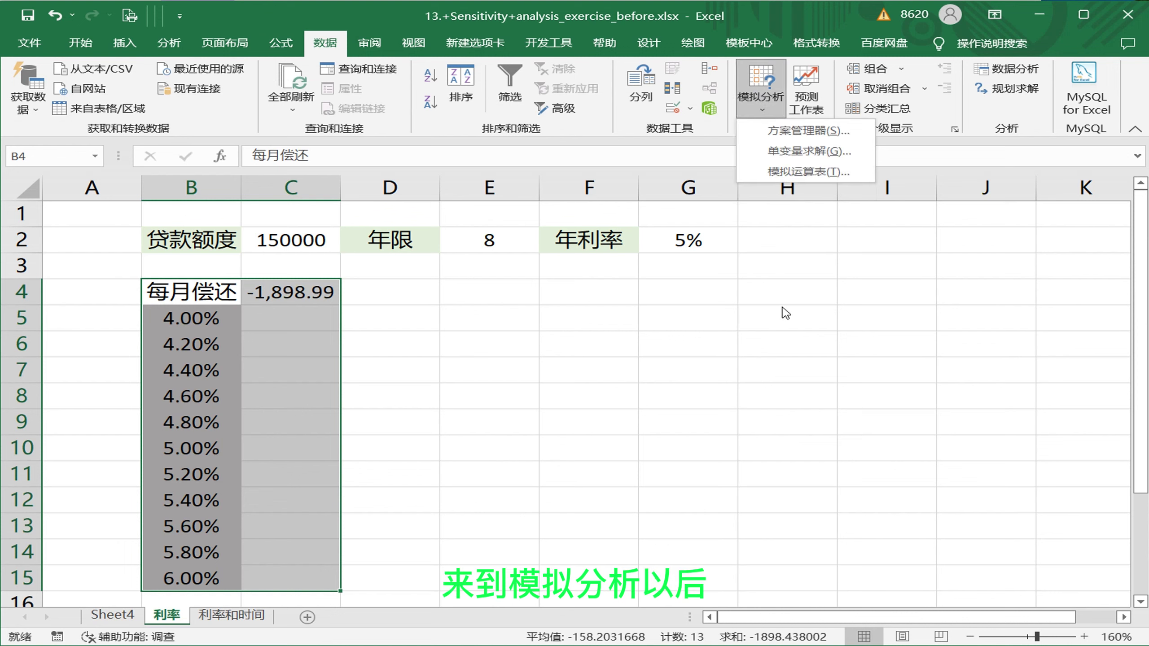
left_click(809, 172)
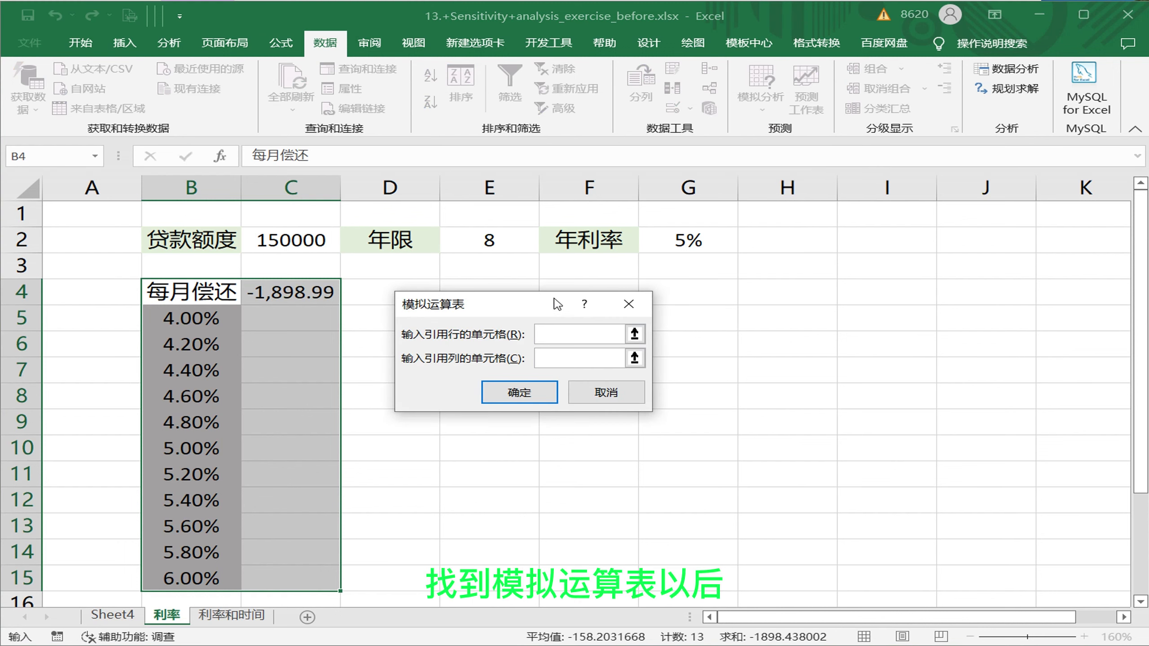
left_click_drag(558, 304, 536, 366)
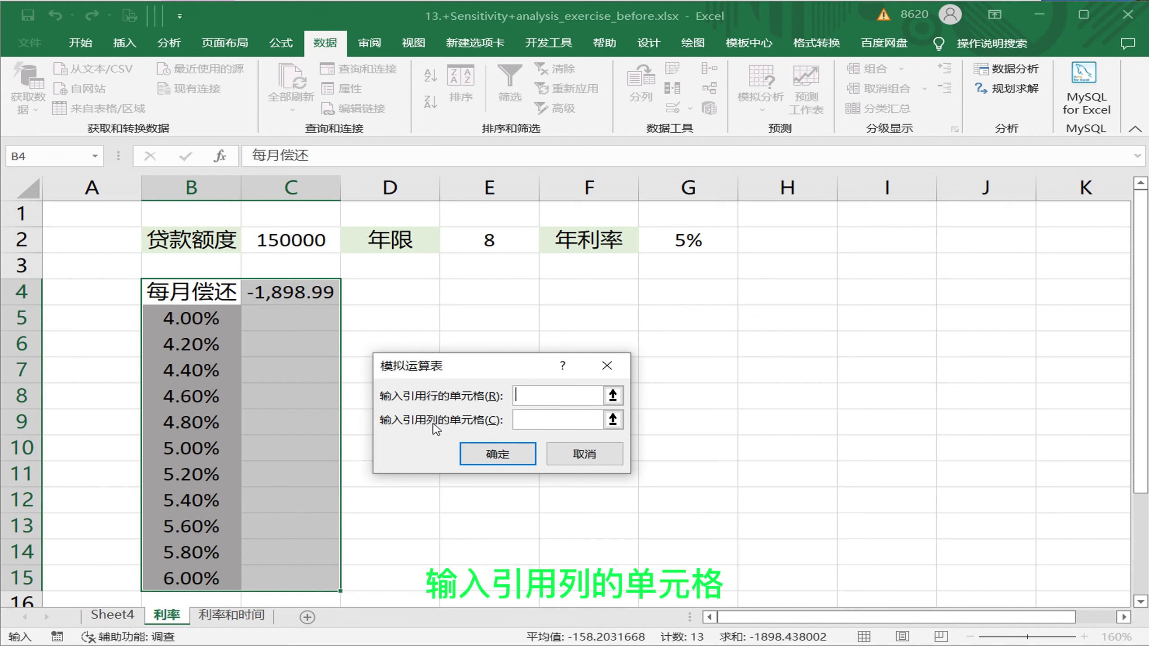
left_click(556, 420)
left_click(683, 238)
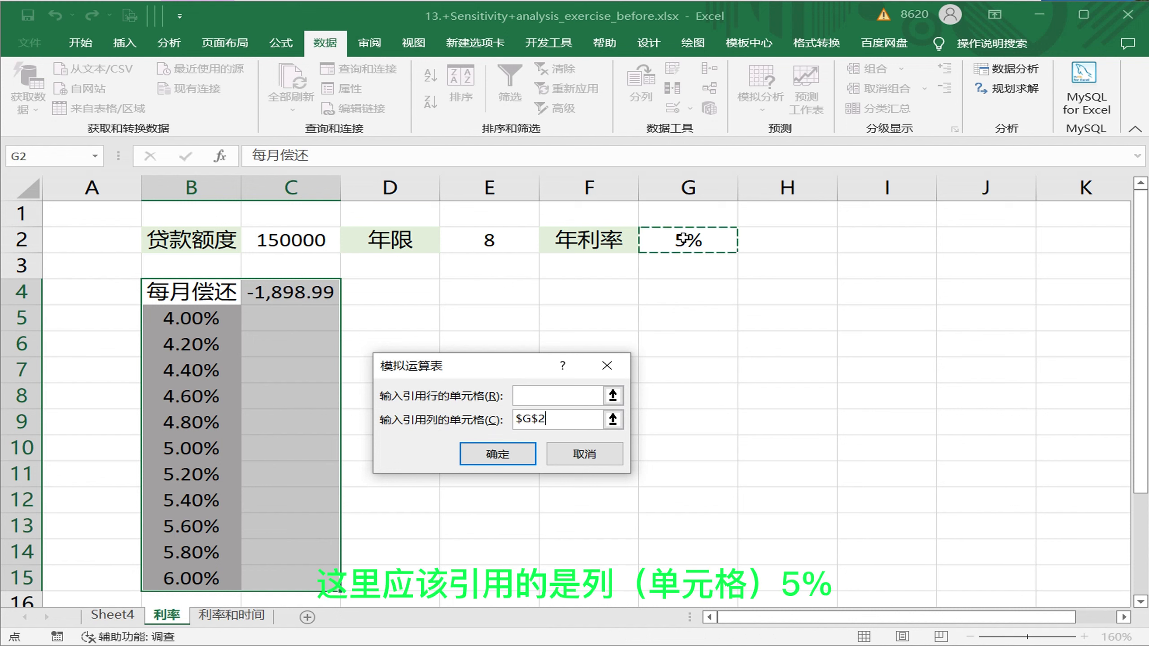
left_click(498, 454)
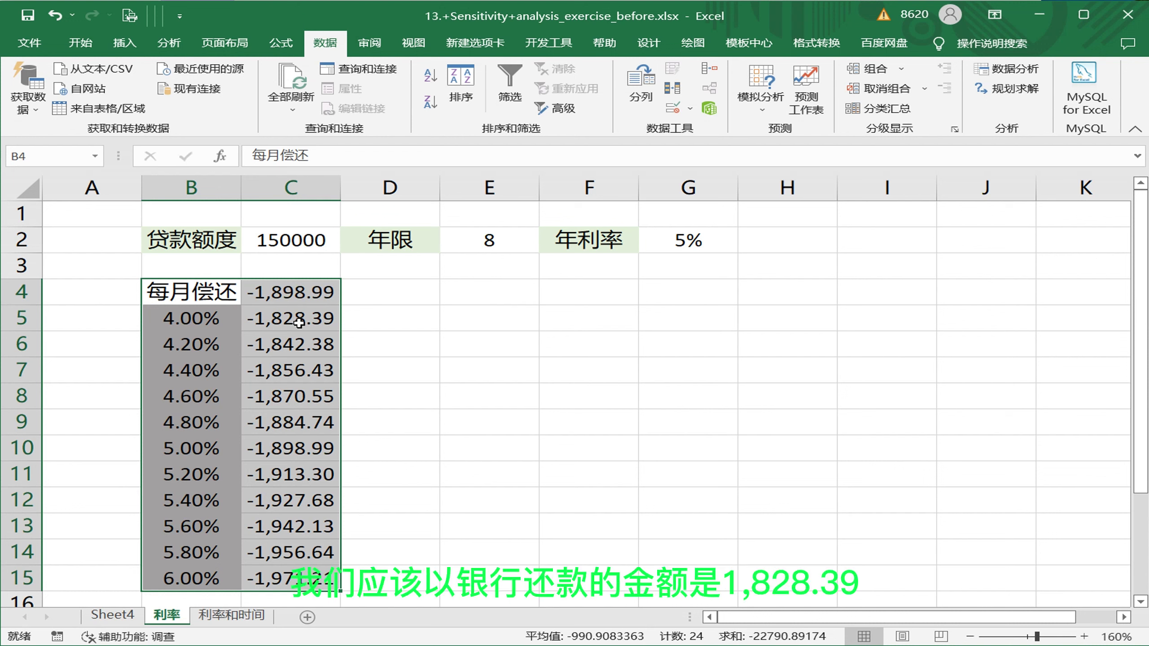
Enter the check formula =PMT(B5/12,E2*12,C2) in D5, returning -1,828.39 for 4%
left_click(428, 318)
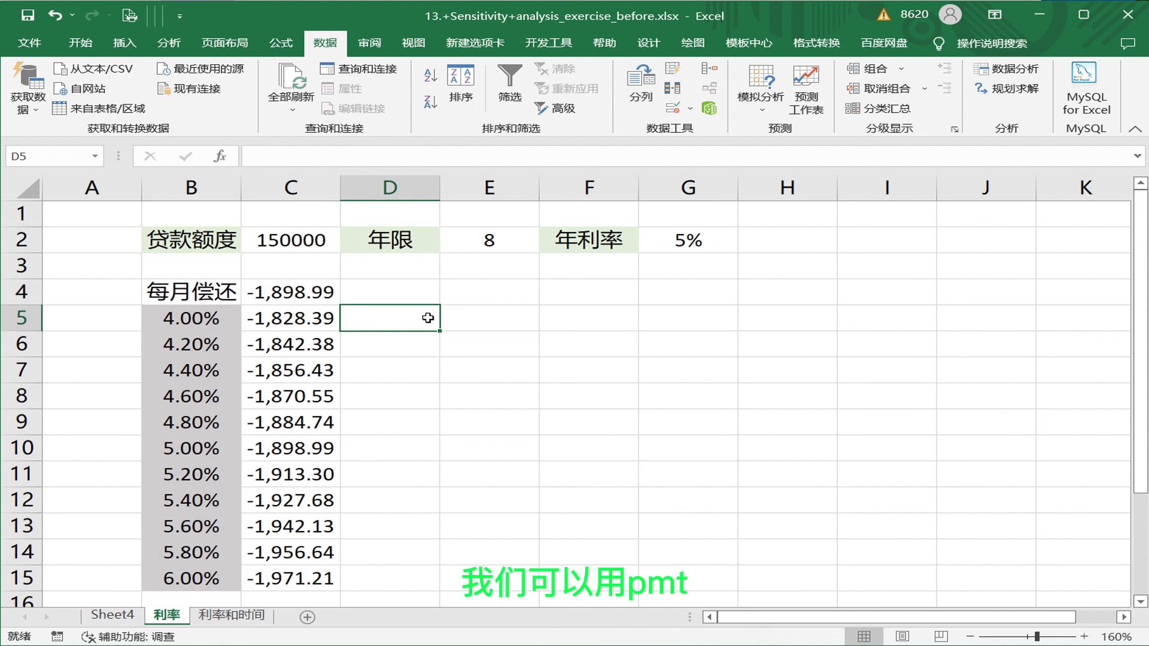
type("=p")
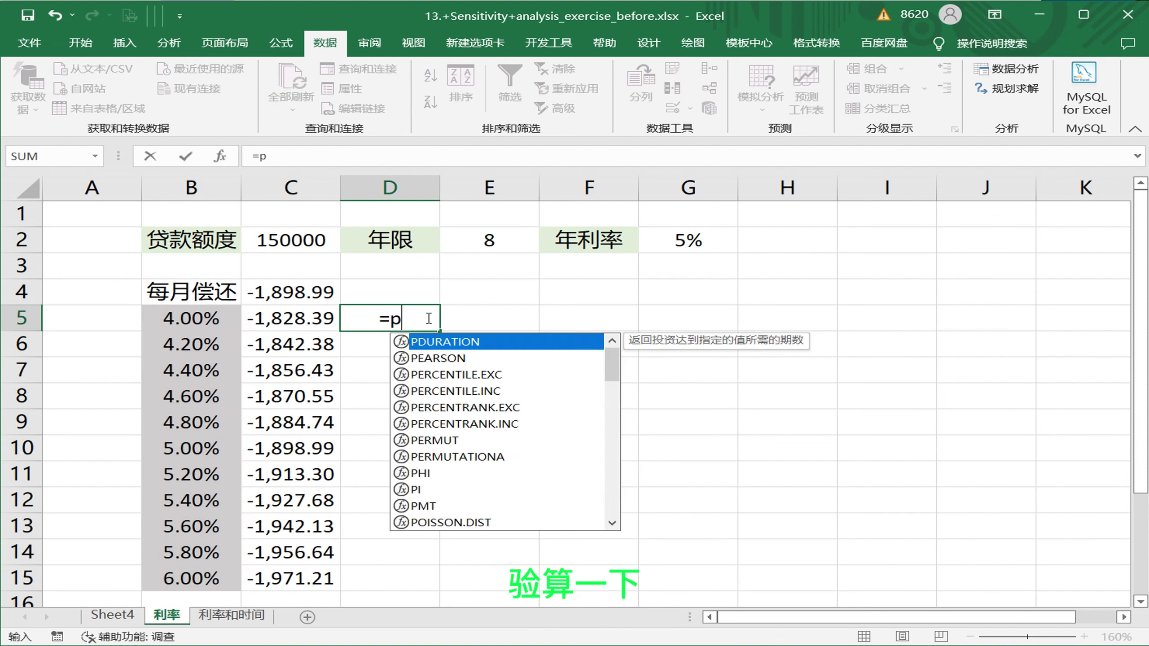
type("mt(")
key("Left")
key("Left")
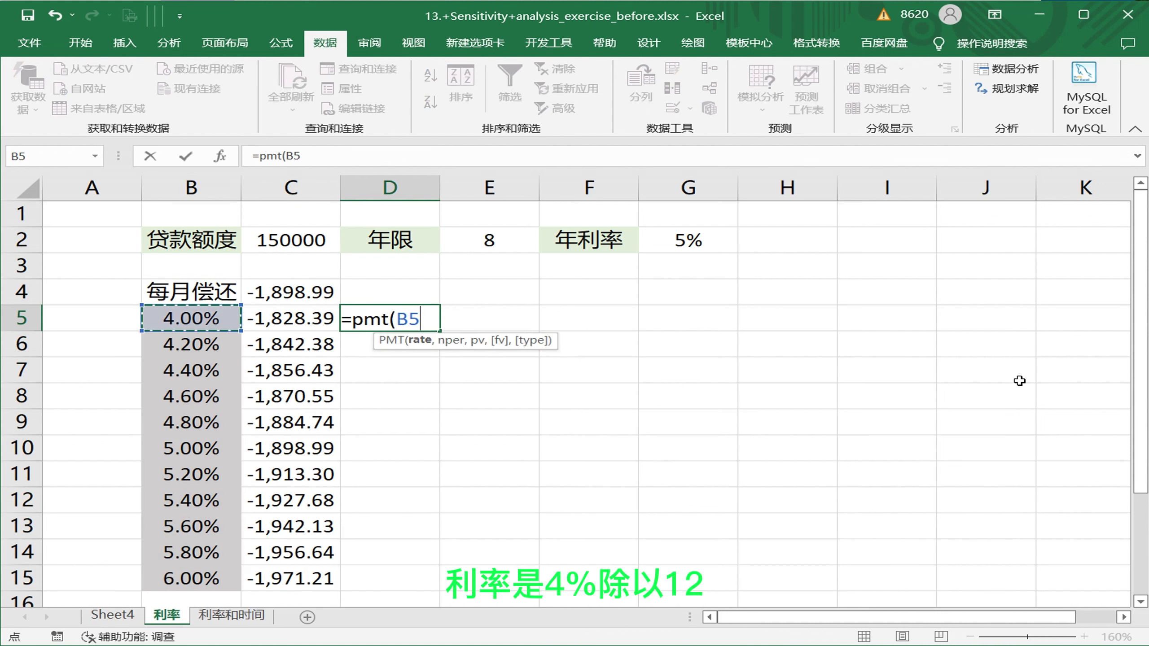
type("/12")
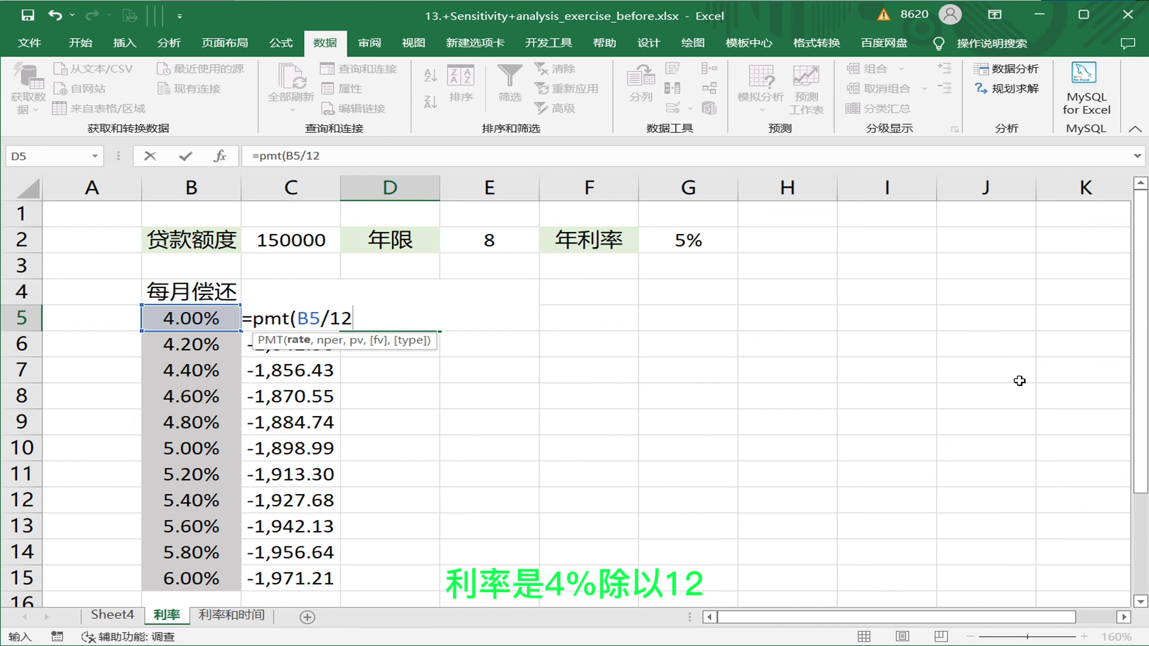
type(",")
left_click(491, 240)
type("*")
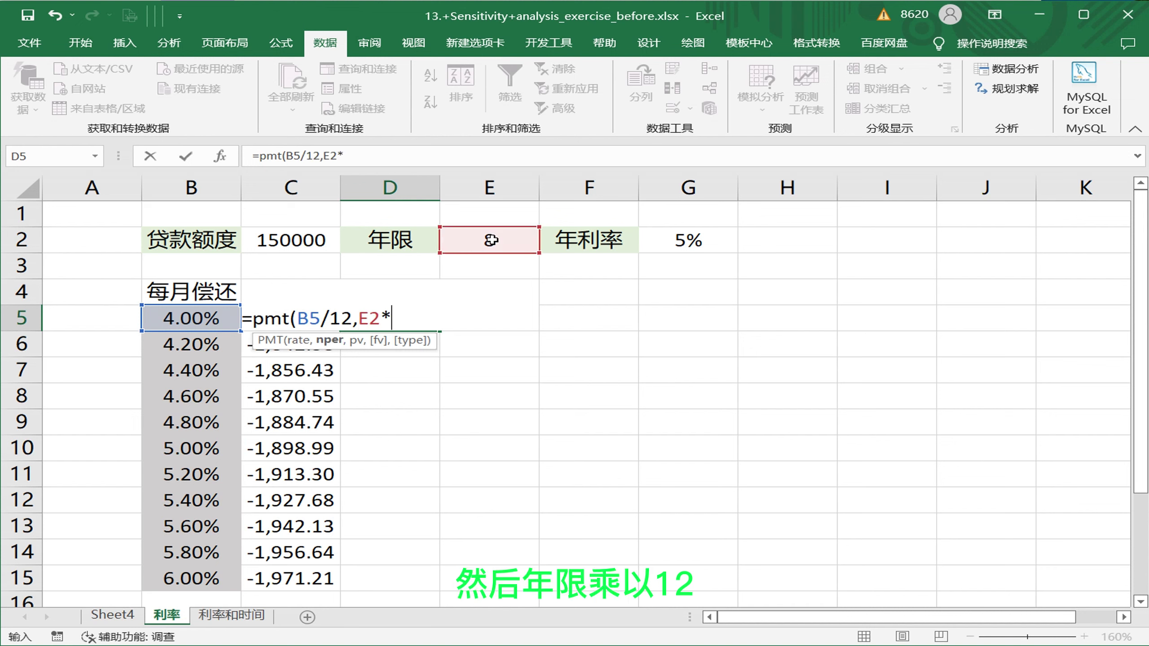
type("12,")
left_click(311, 244)
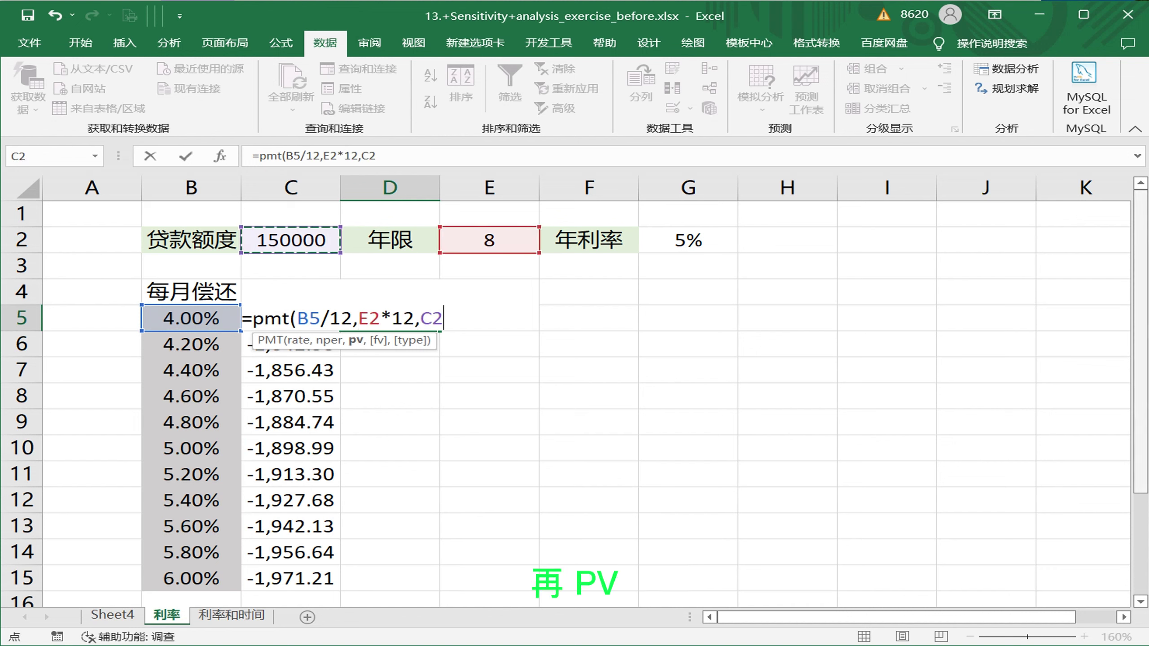
type(")")
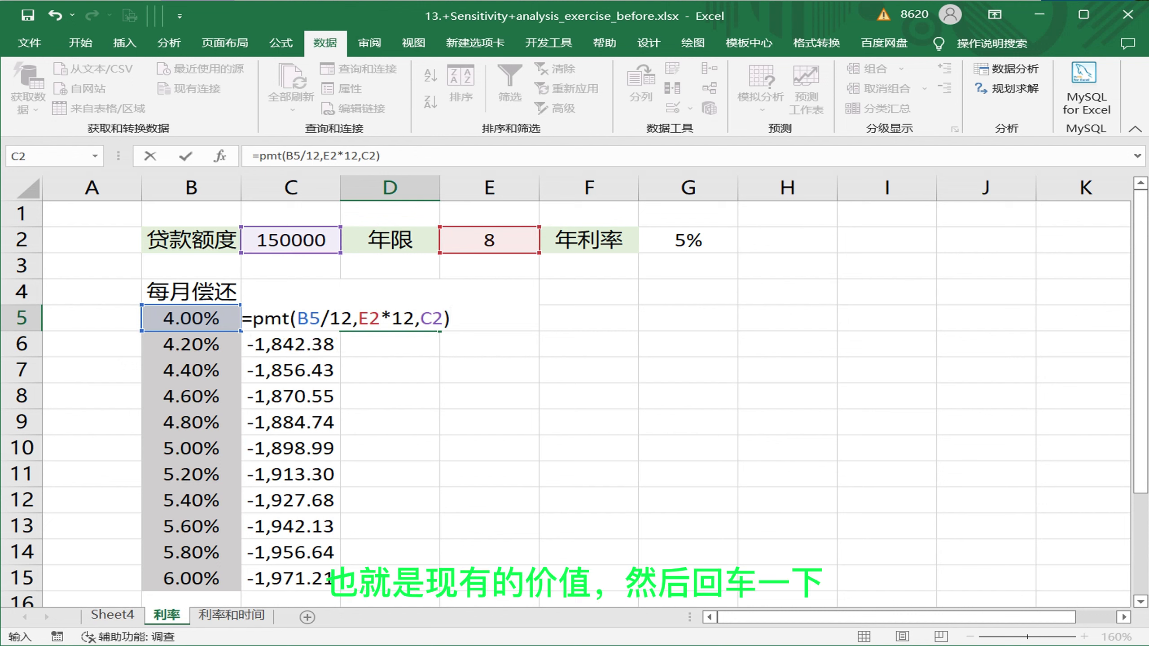
key("Return")
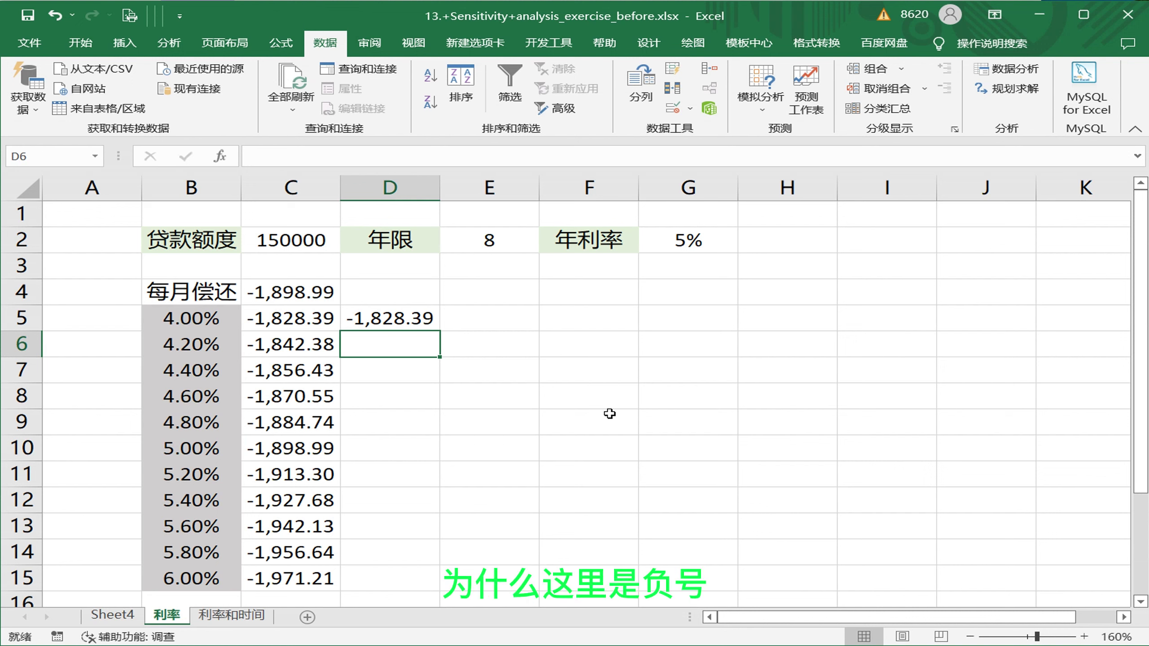
Switch to the 利率和时间 sheet and review the 5–10 year term row and rate column
left_click(247, 623)
scroll(577, 487, "up", 1)
scroll(581, 492, "up", 2)
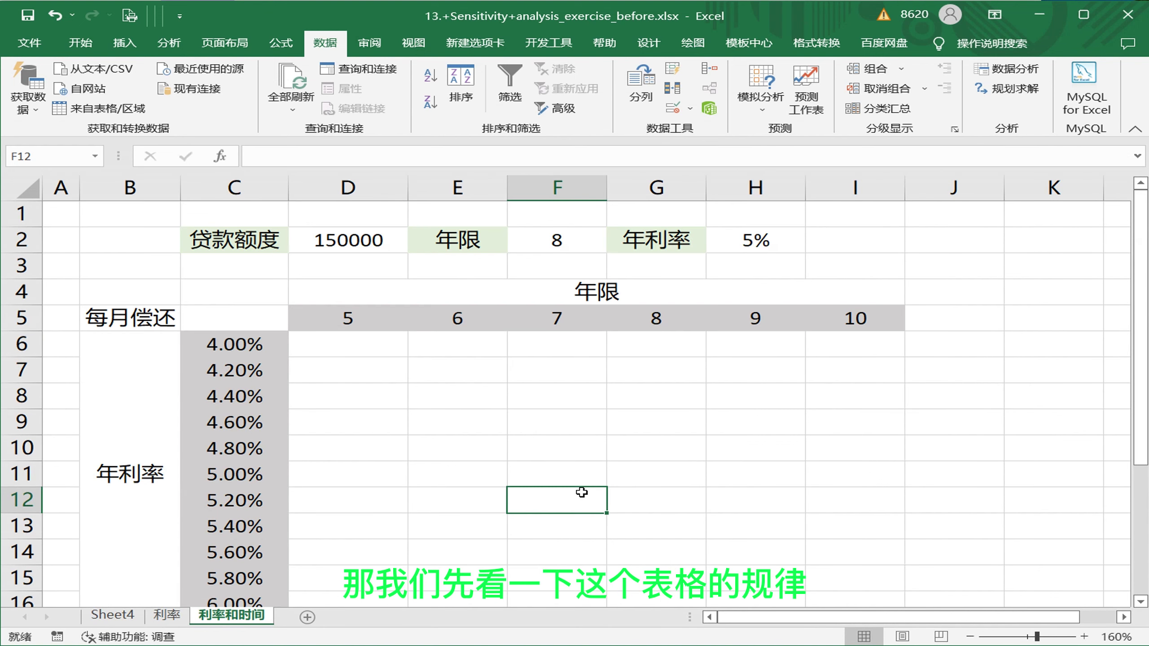
left_click(379, 320)
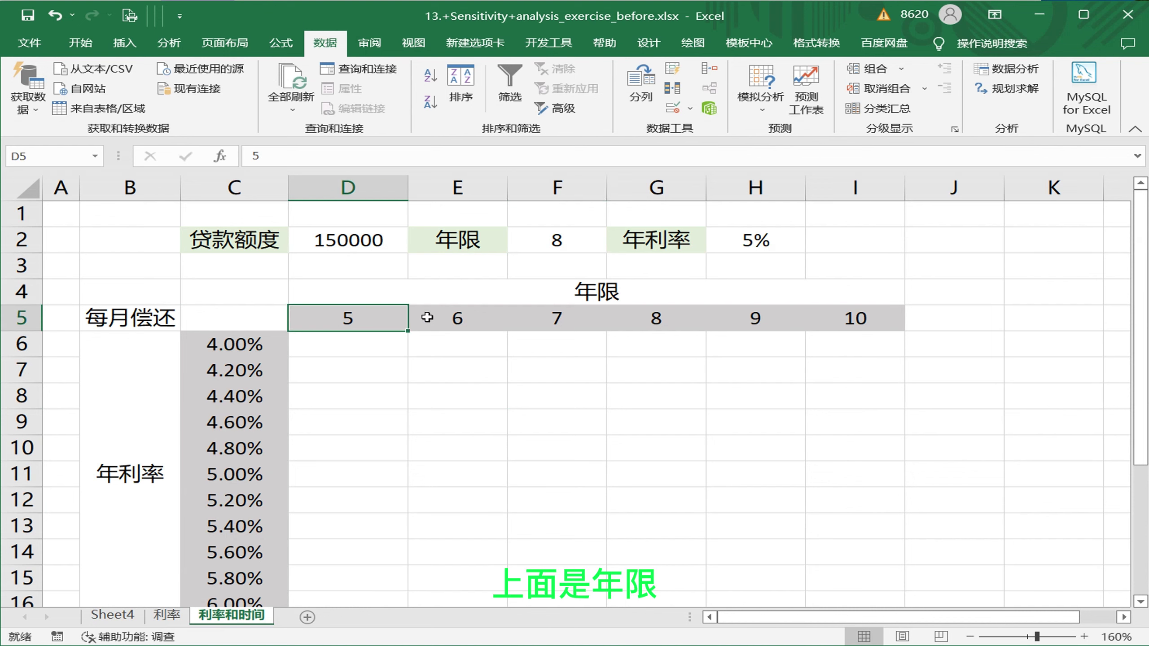
left_click_drag(426, 318, 901, 324)
scroll(346, 398, "down", 3)
scroll(328, 408, "up", 2)
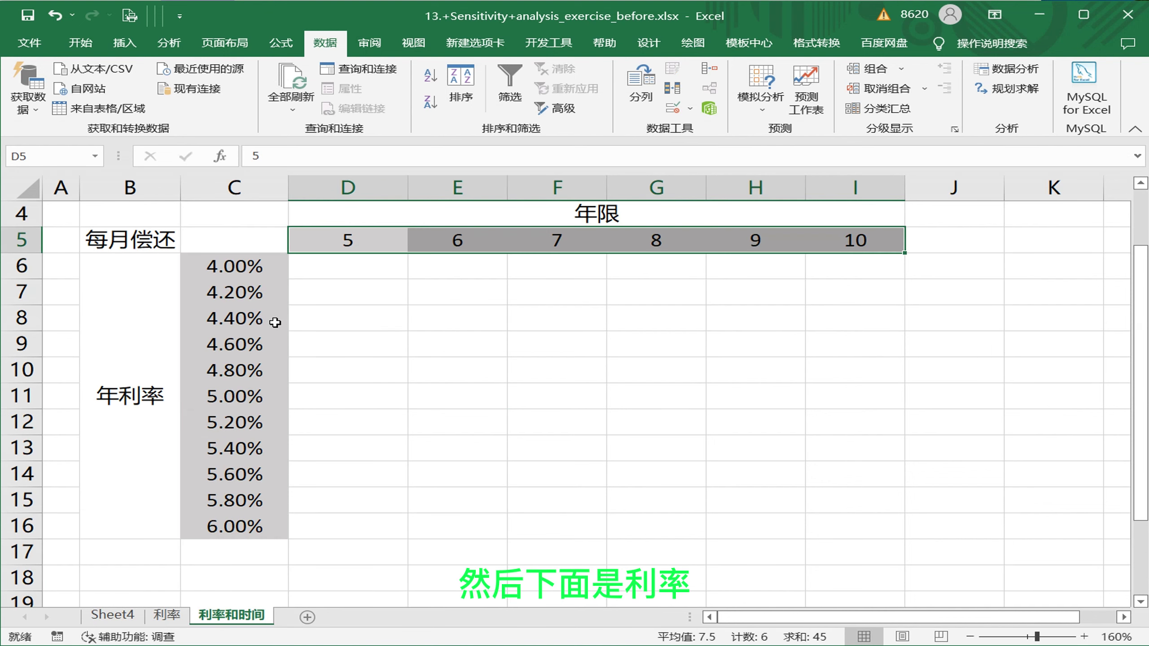
left_click_drag(251, 258, 231, 529)
scroll(536, 482, "up", 1)
scroll(537, 486, "down", 2)
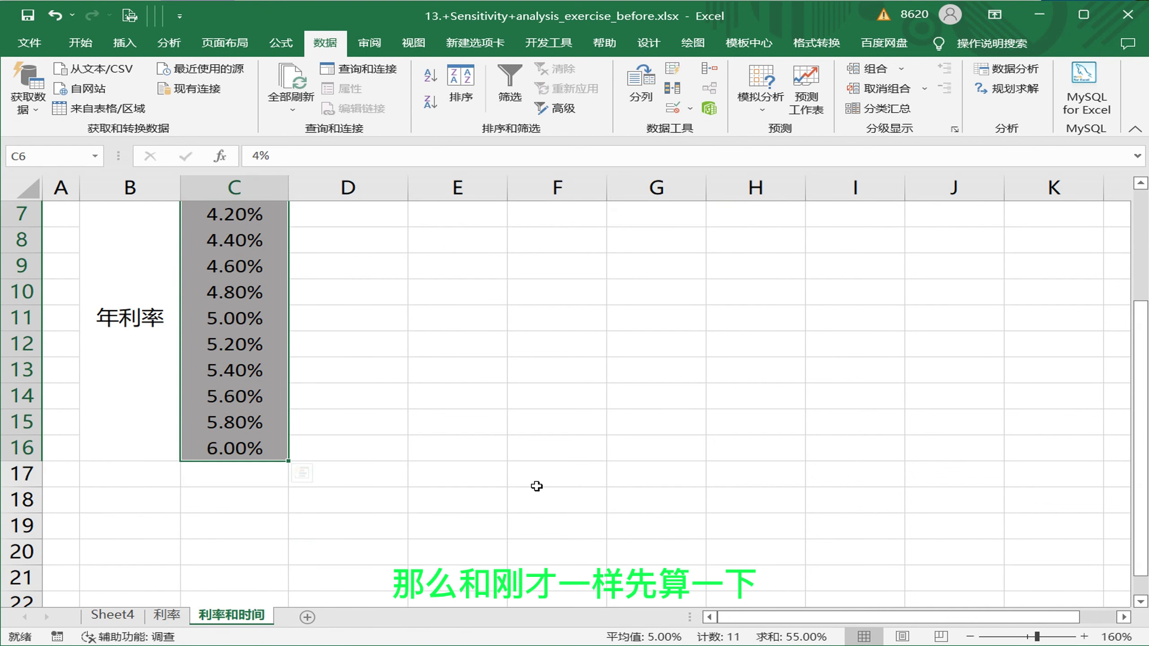
scroll(536, 486, "up", 2)
Enter =PMT(H2/12,F2*12,D2) in C5, giving a monthly repayment of -1,898.99
left_click(198, 318)
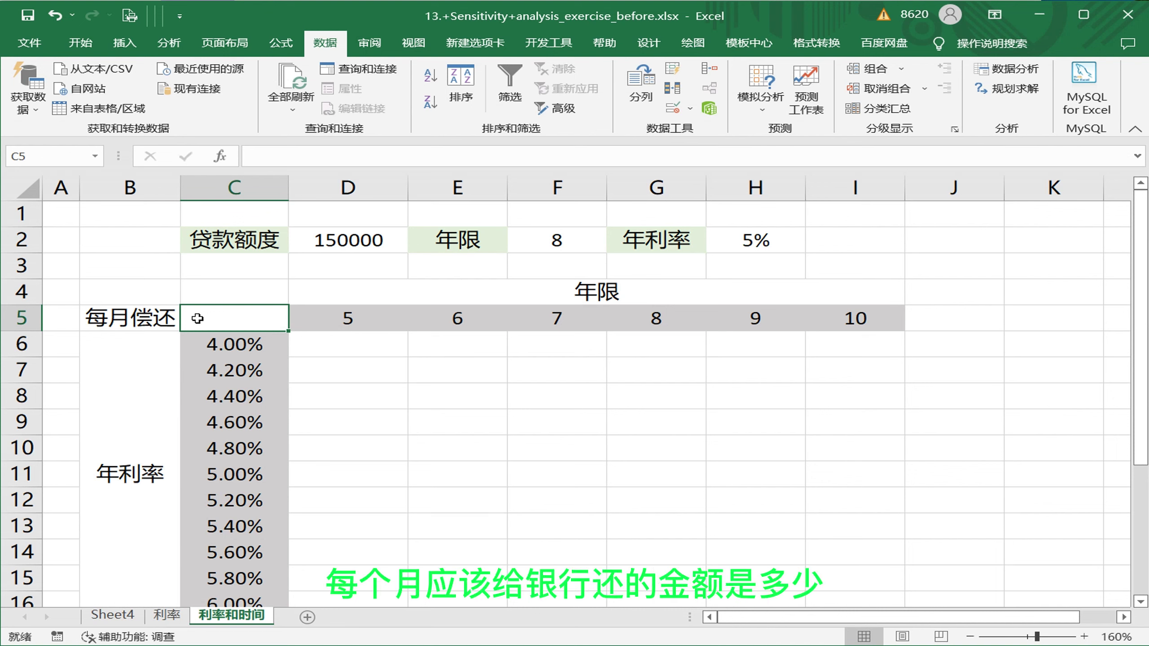
type("=pmt(")
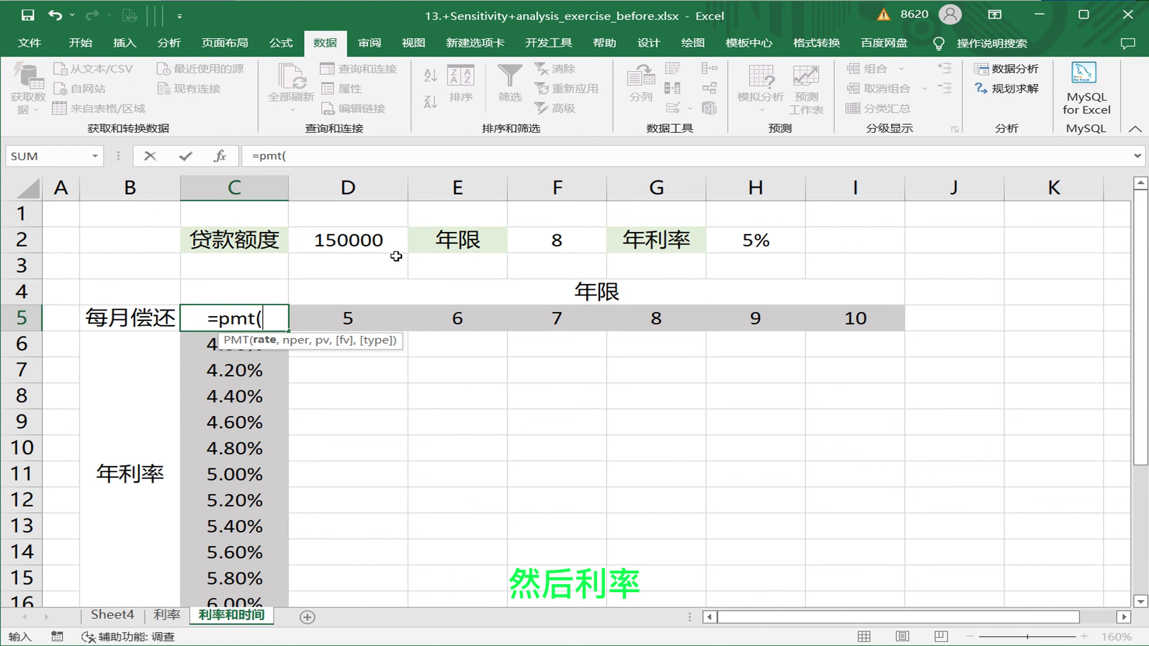
left_click(774, 238)
type("/12")
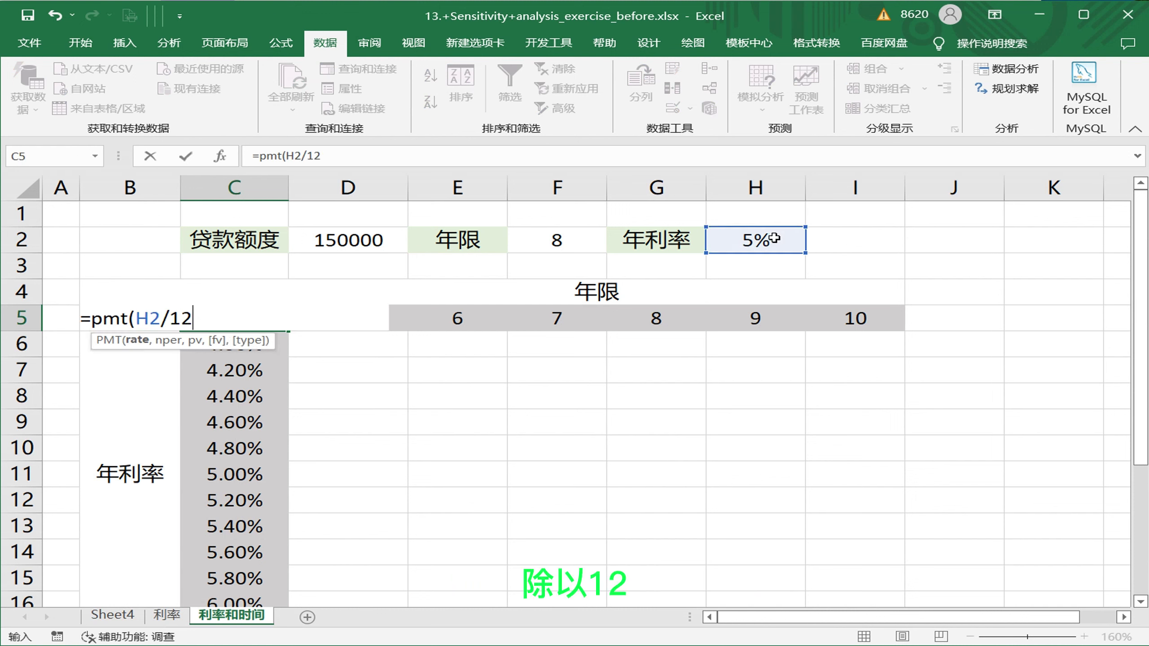
type(",")
left_click(573, 239)
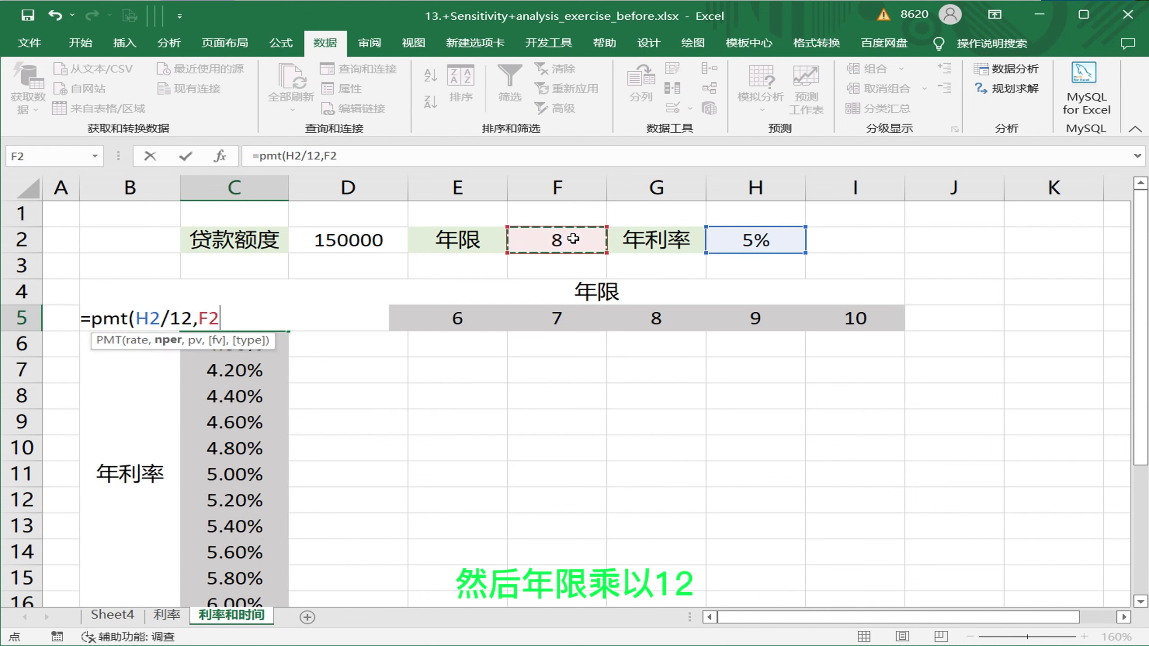
type("*12,")
left_click(327, 238)
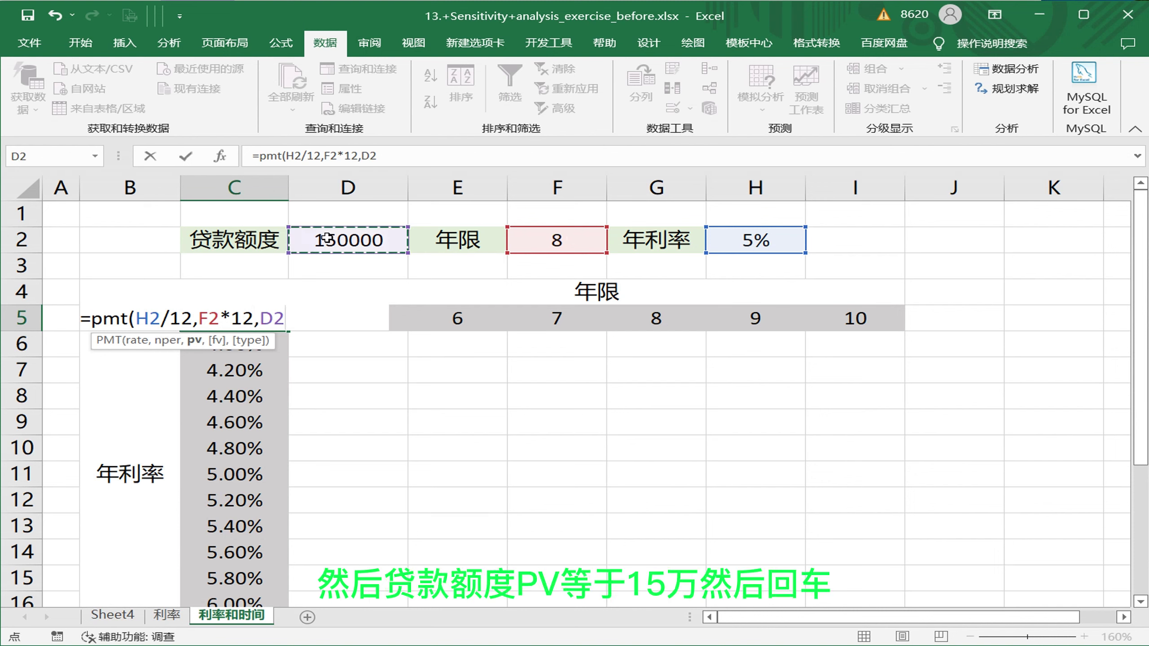
type(")")
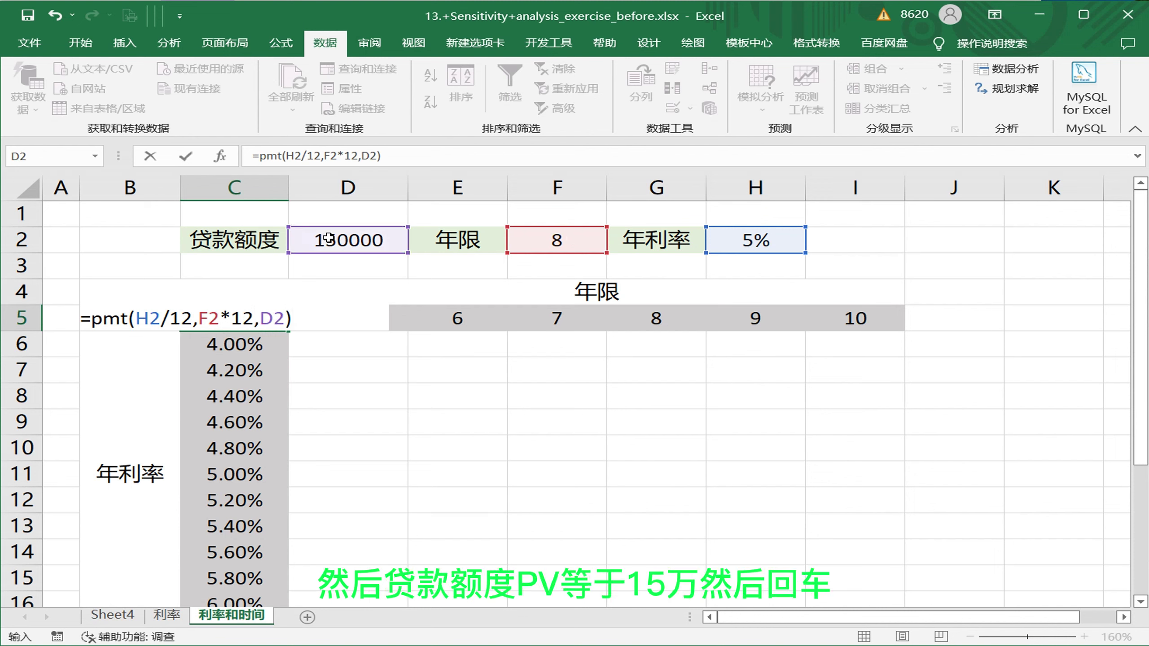
key("Return")
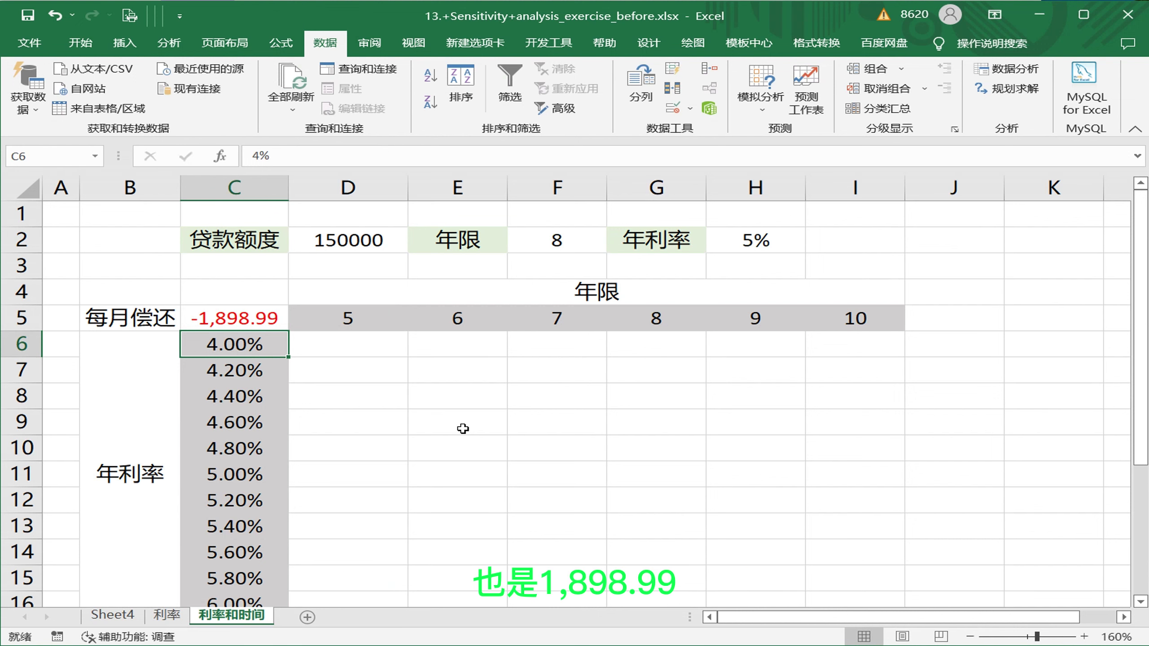
Select C5:I16 and create a Data Table with row input F2 and column input H2
left_click(636, 480)
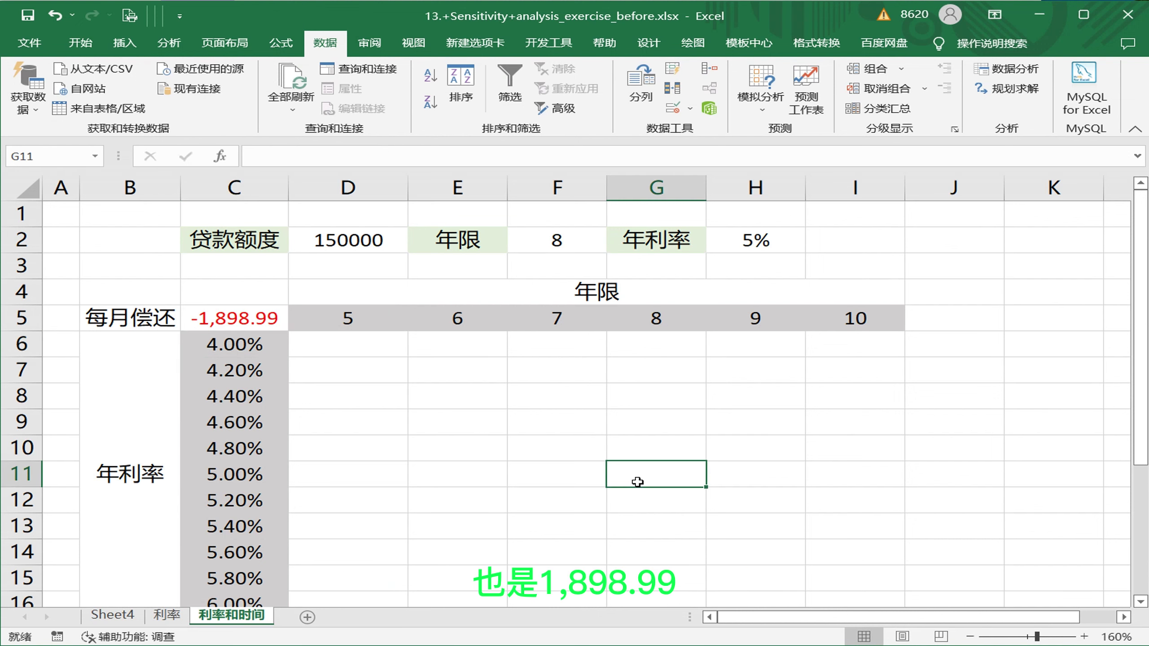
scroll(631, 487, "down", 1)
mouse_move(231, 237)
left_mouse_down()
mouse_move(710, 496)
mouse_move(855, 525)
left_mouse_up()
scroll(641, 469, "up", 1)
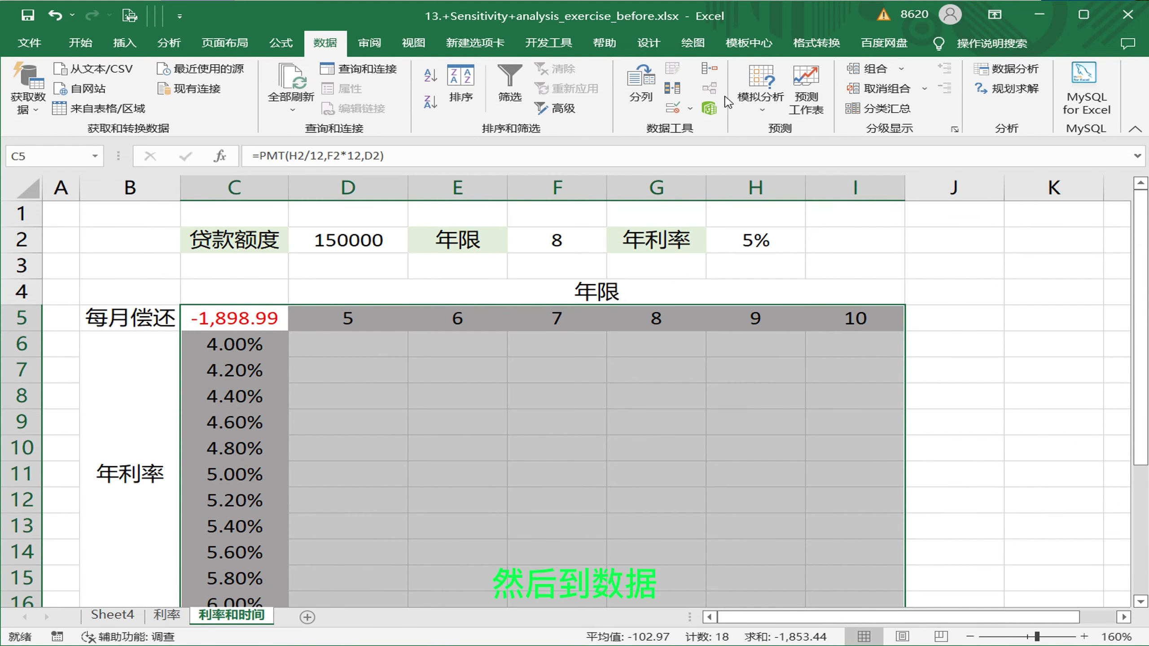
left_click(767, 115)
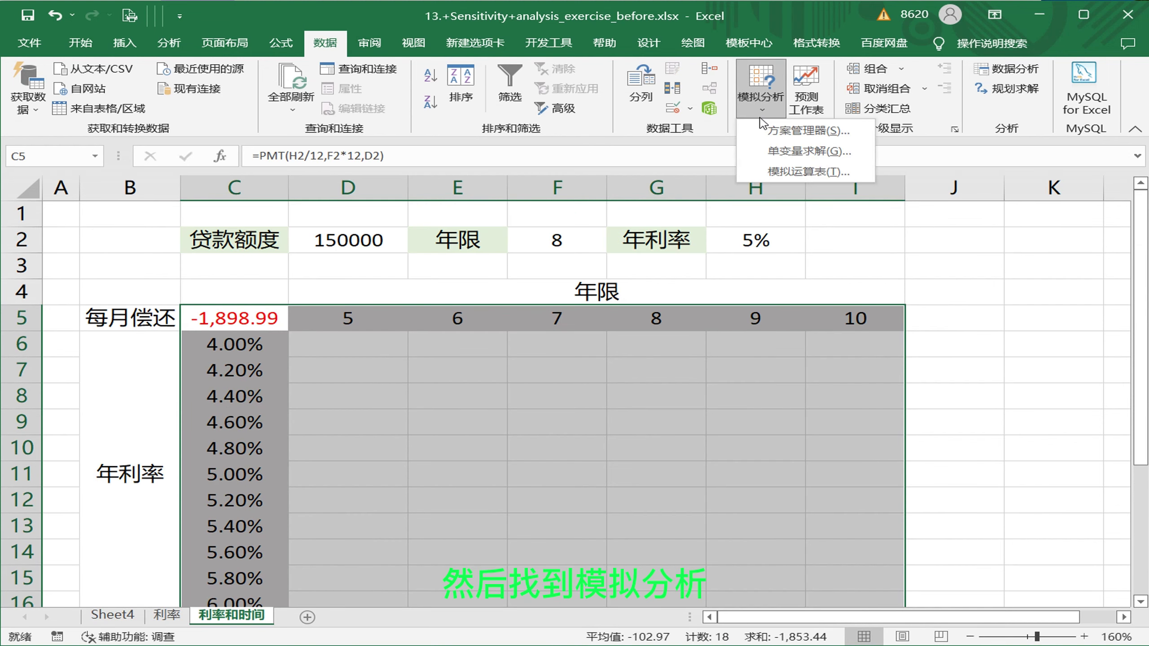
left_click(785, 175)
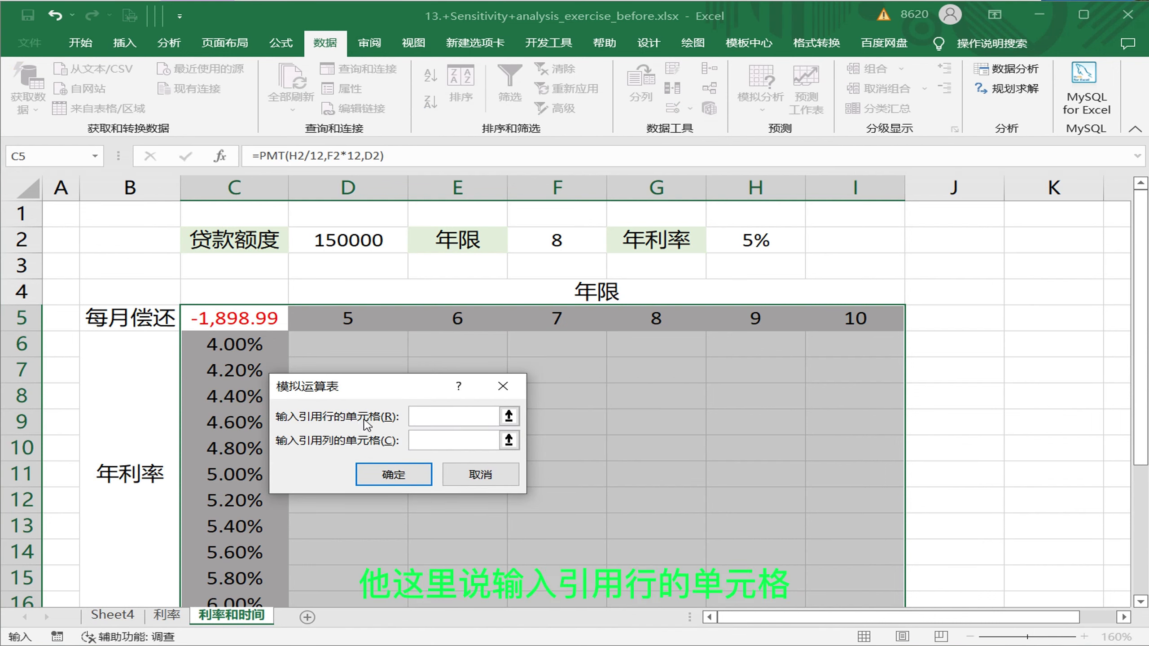
left_click(556, 244)
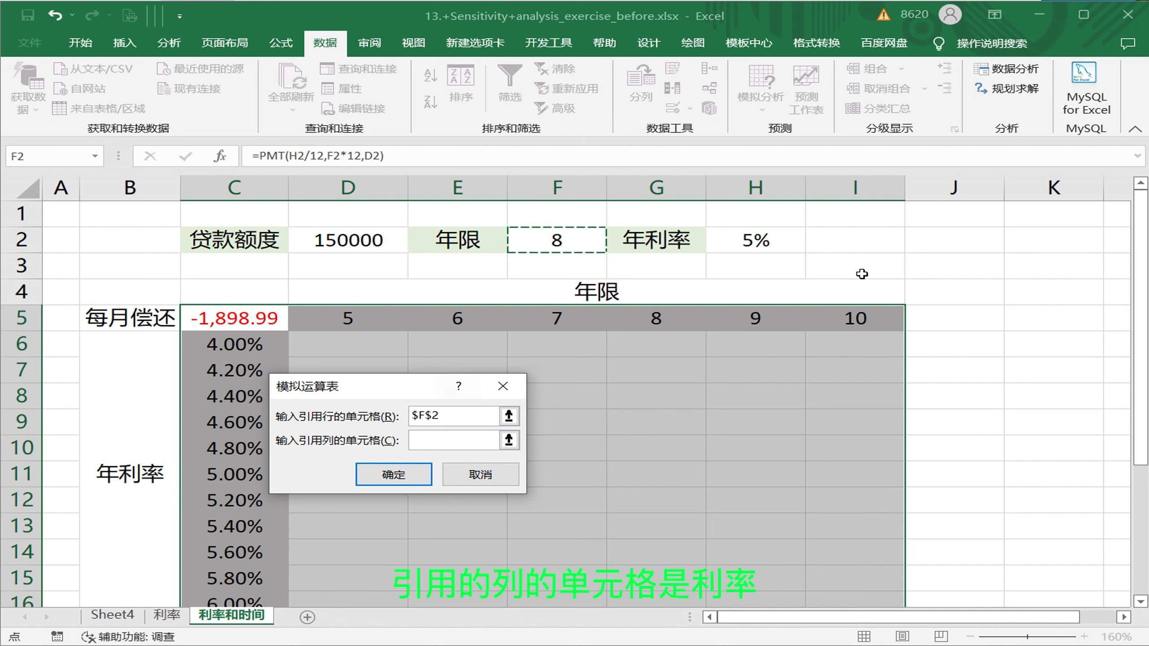
left_click(493, 440)
left_click(749, 241)
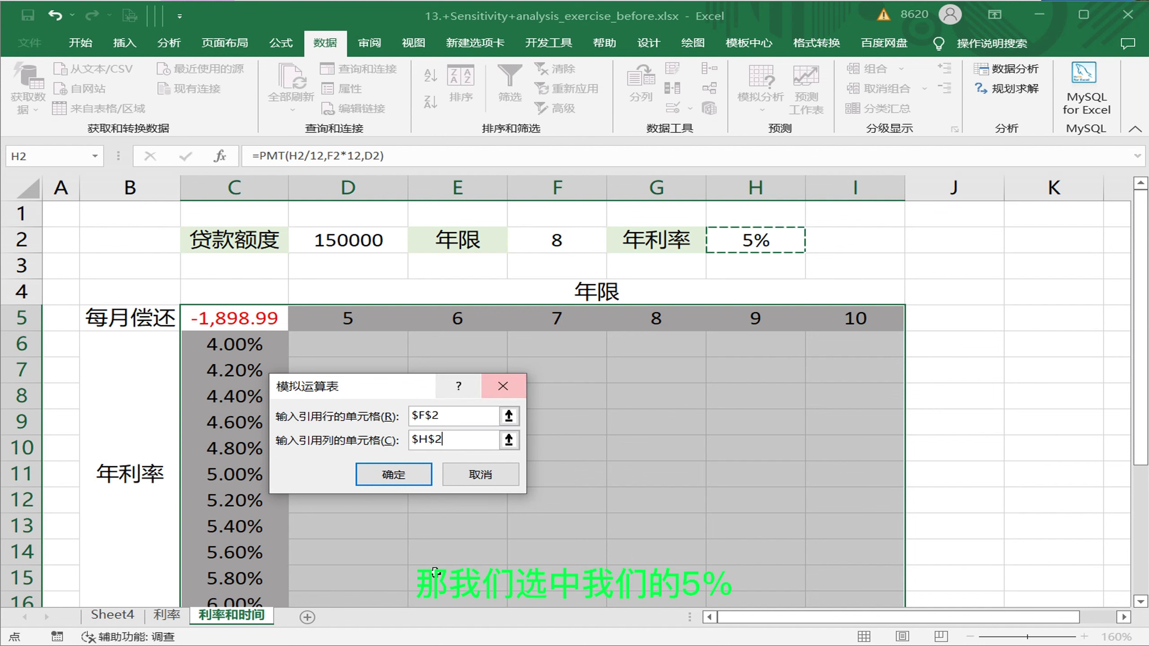
left_click(394, 474)
scroll(583, 520, "down", 1)
Fill G11 (-1,898.99 at 5.00% over 8 years) grey and compare it with C5
scroll(583, 520, "down", 3)
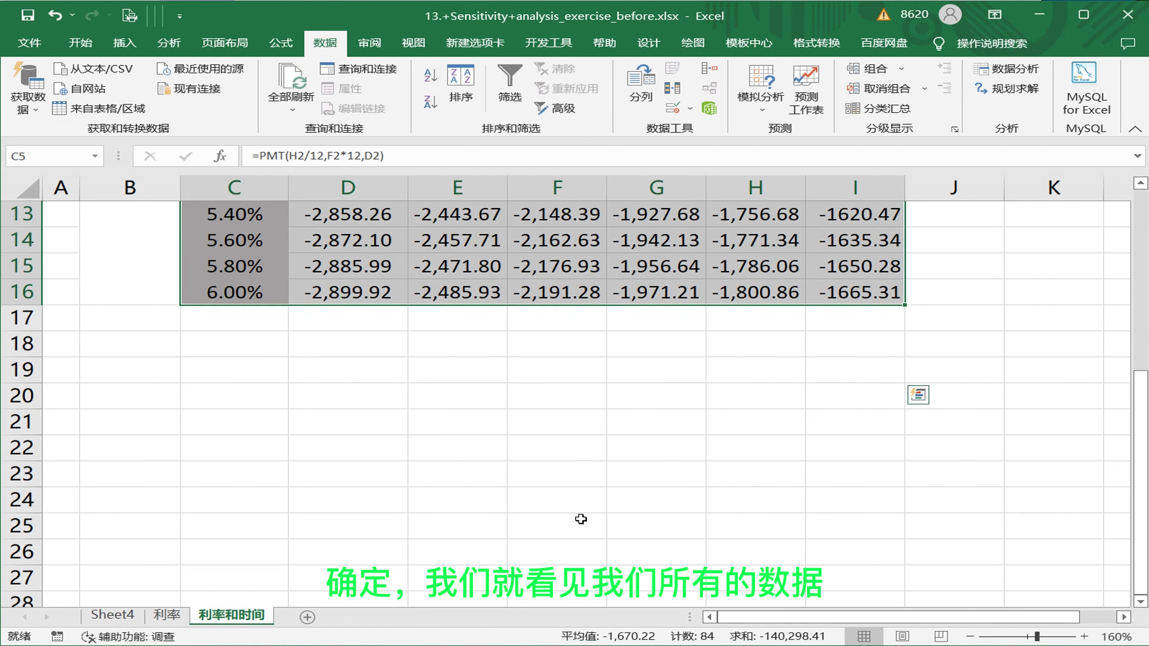
scroll(580, 520, "up", 3)
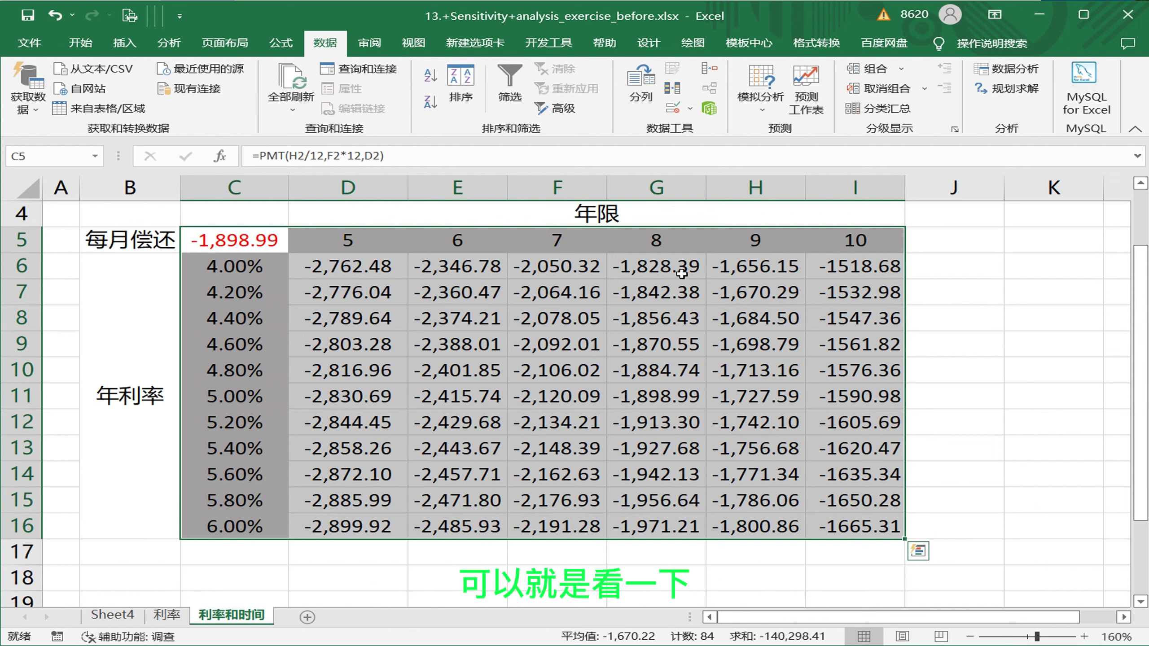
scroll(468, 400, "up", 1)
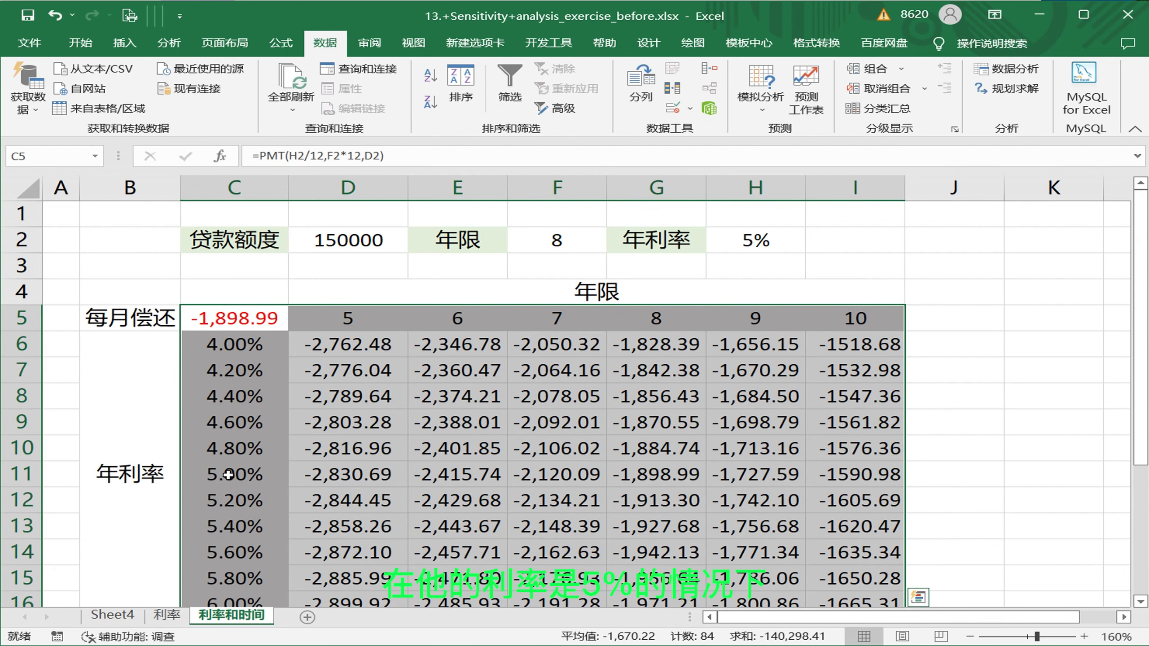
left_click_drag(231, 474, 656, 474)
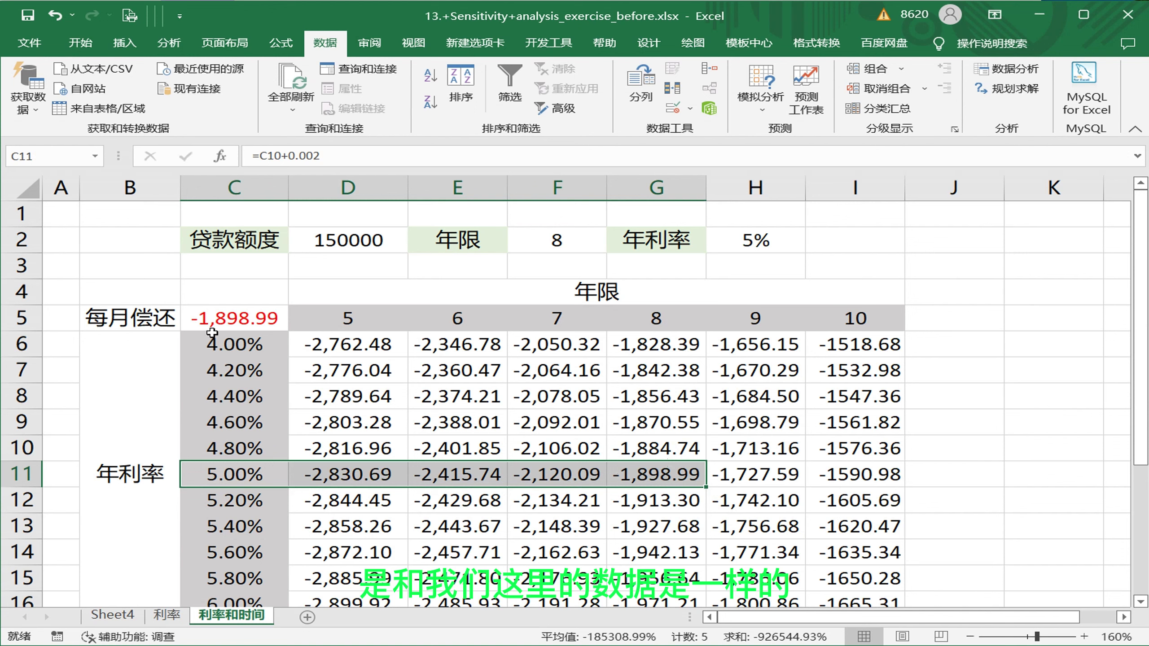
left_click(628, 469)
left_click(80, 42)
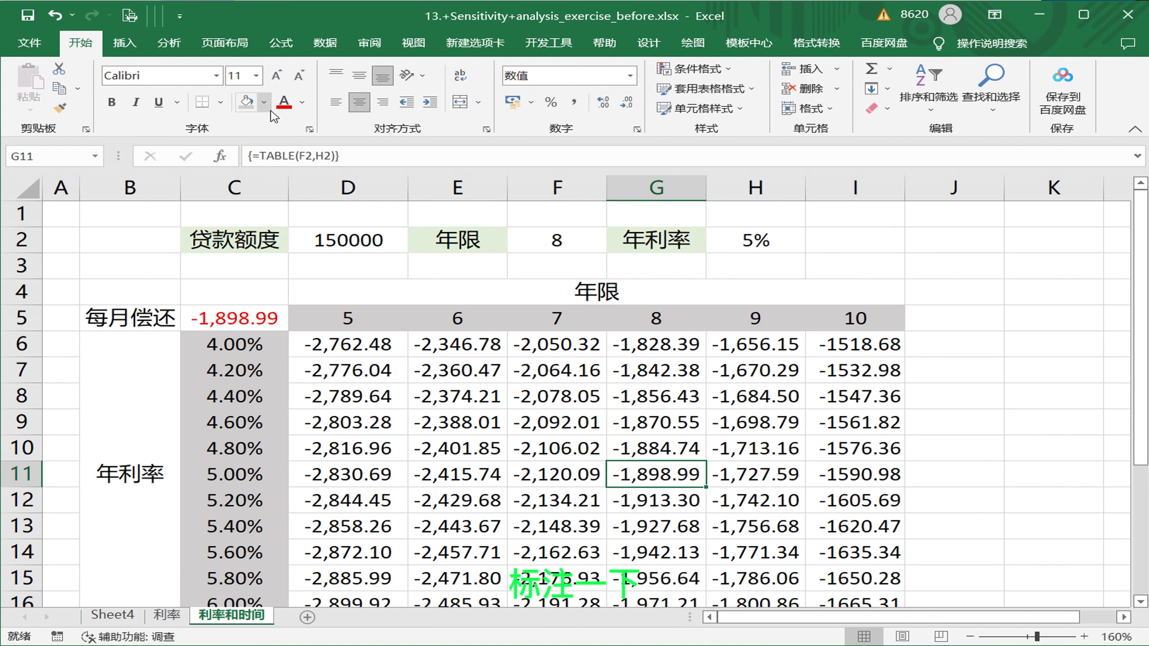
left_click(246, 102)
left_click(234, 318)
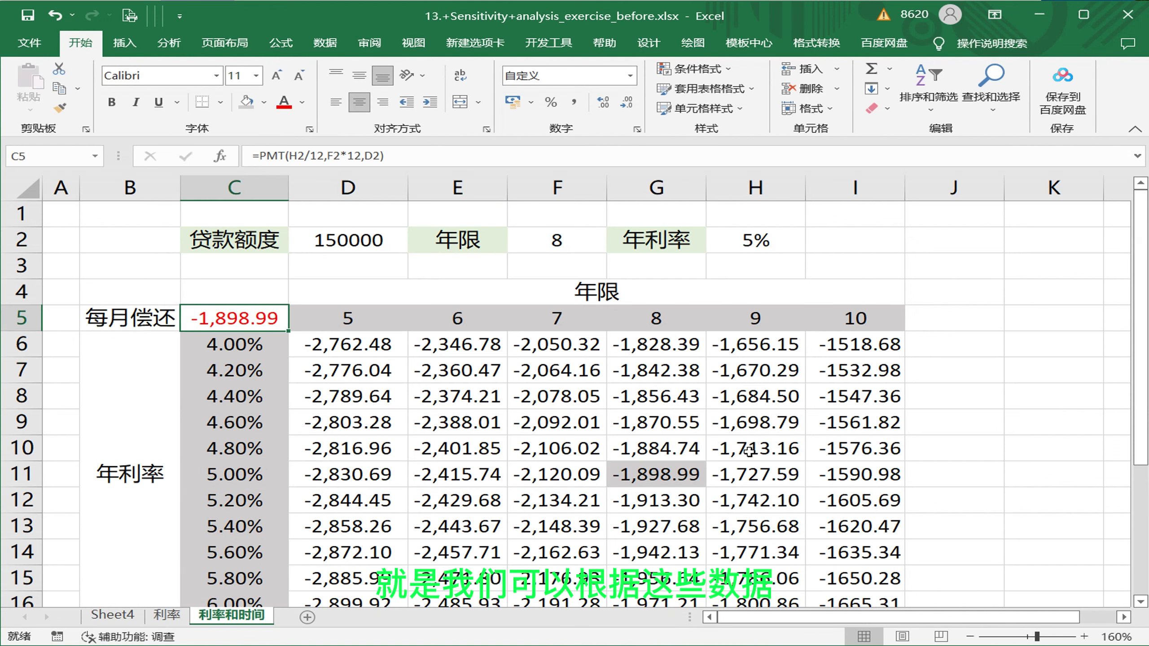
scroll(696, 452, "down", 2)
scroll(697, 455, "up", 1)
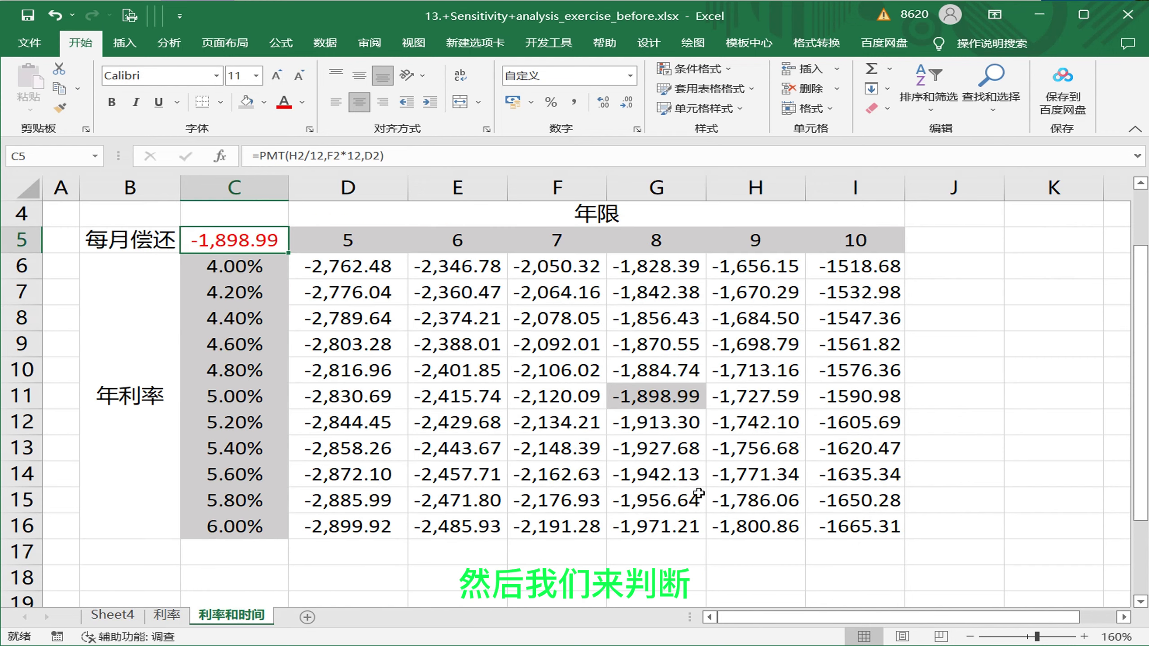